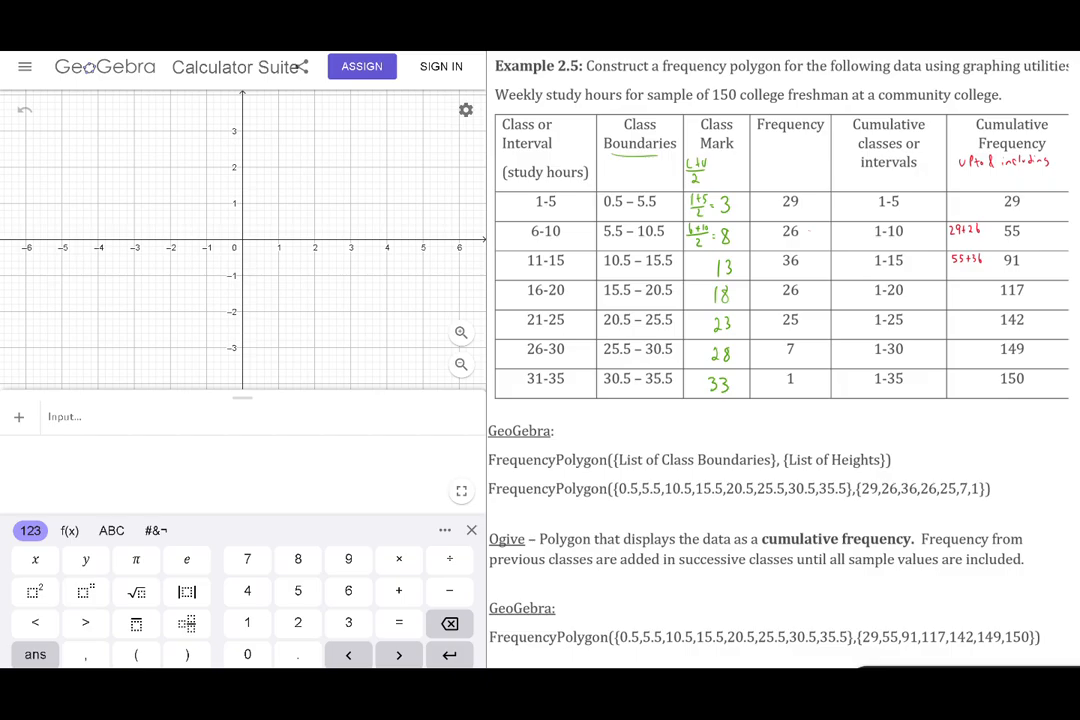
Switch to the Graphing calculator and stretch its window to the full screen height beside the document.
left_click(25, 70)
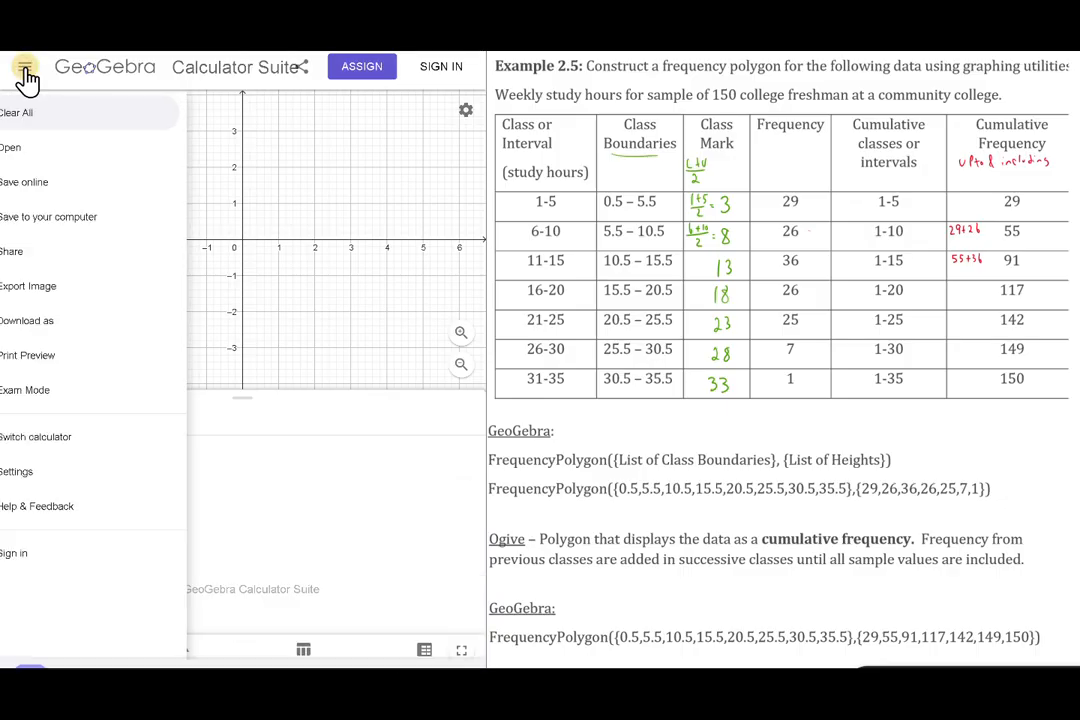
left_click(84, 440)
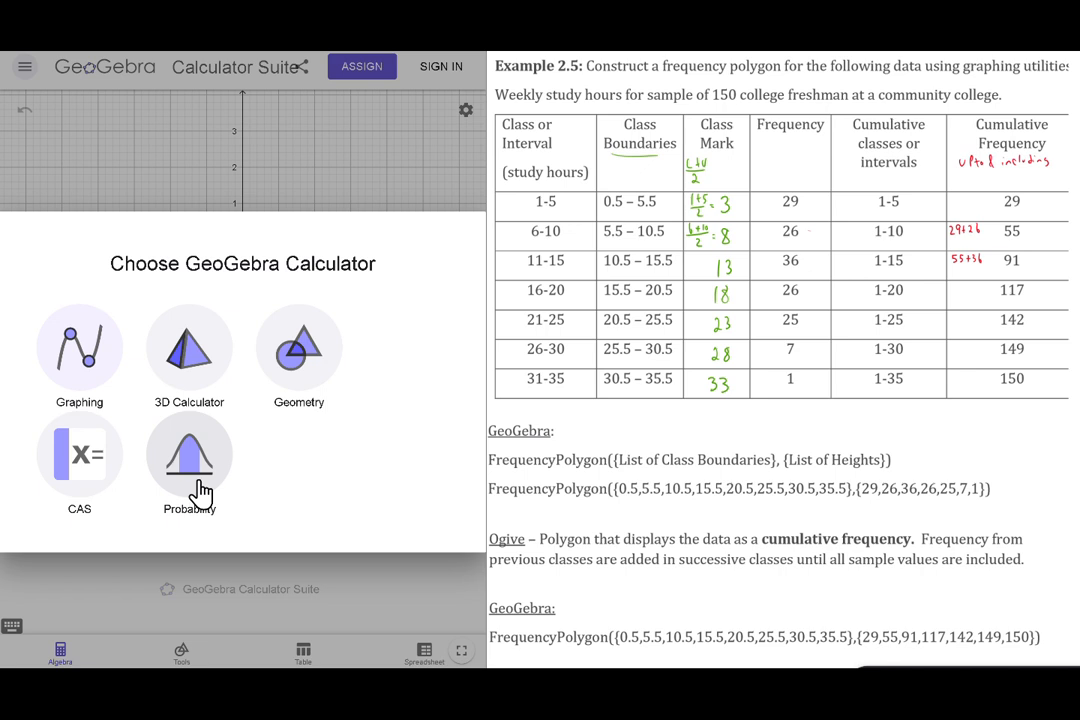
left_click(104, 378)
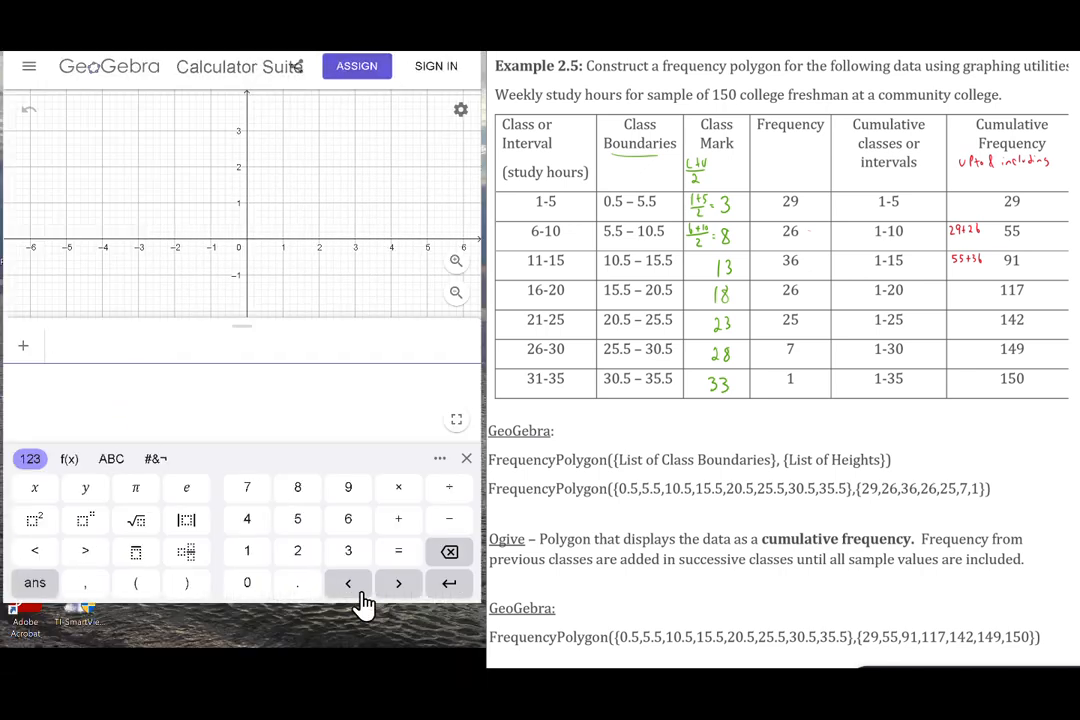
left_click_drag(477, 604, 484, 652)
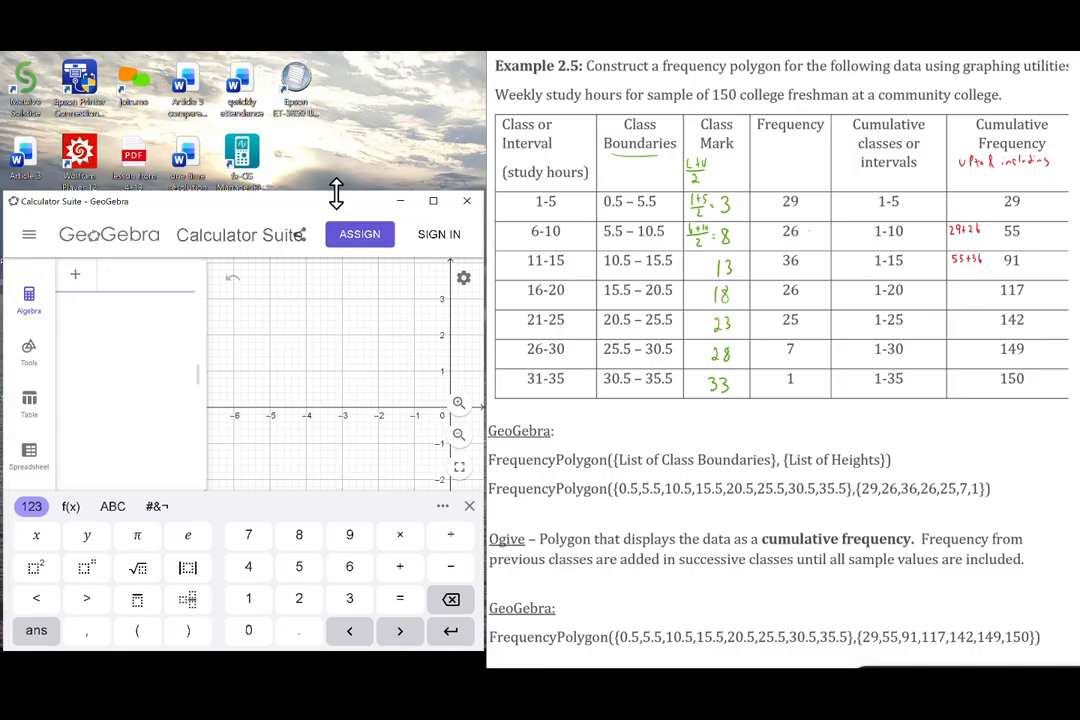
left_click_drag(337, 190, 337, 53)
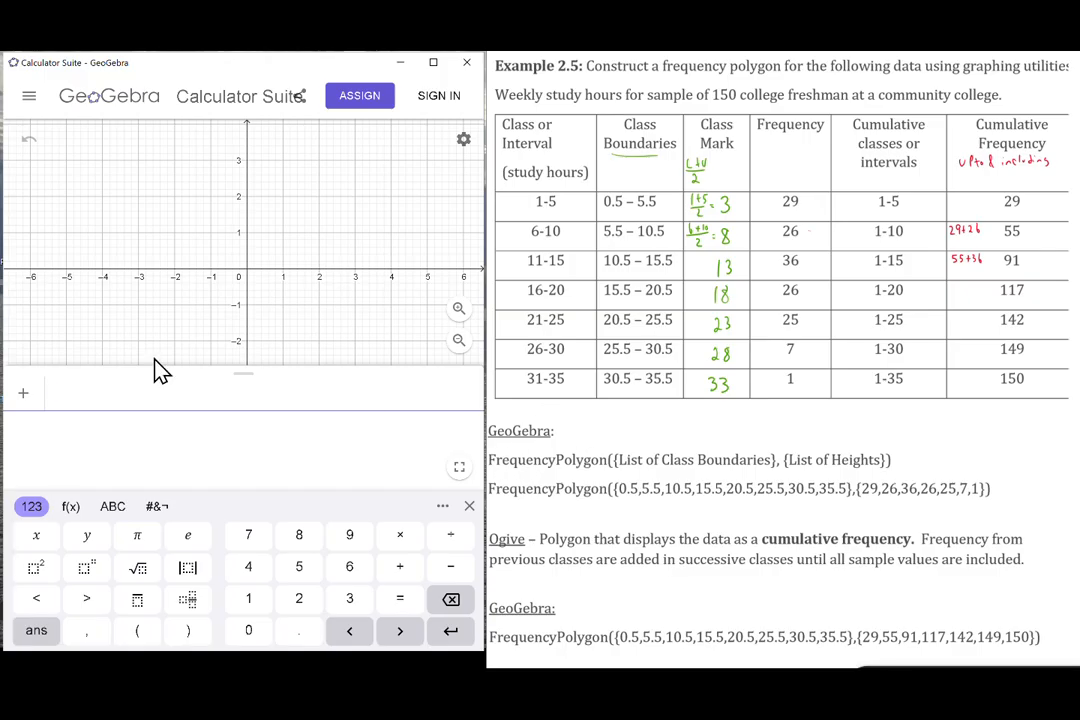
Insert the FrequencyPolygon command in its List of Class Boundaries, List of Heights form into the algebra input.
left_click(101, 402)
left_click(113, 516)
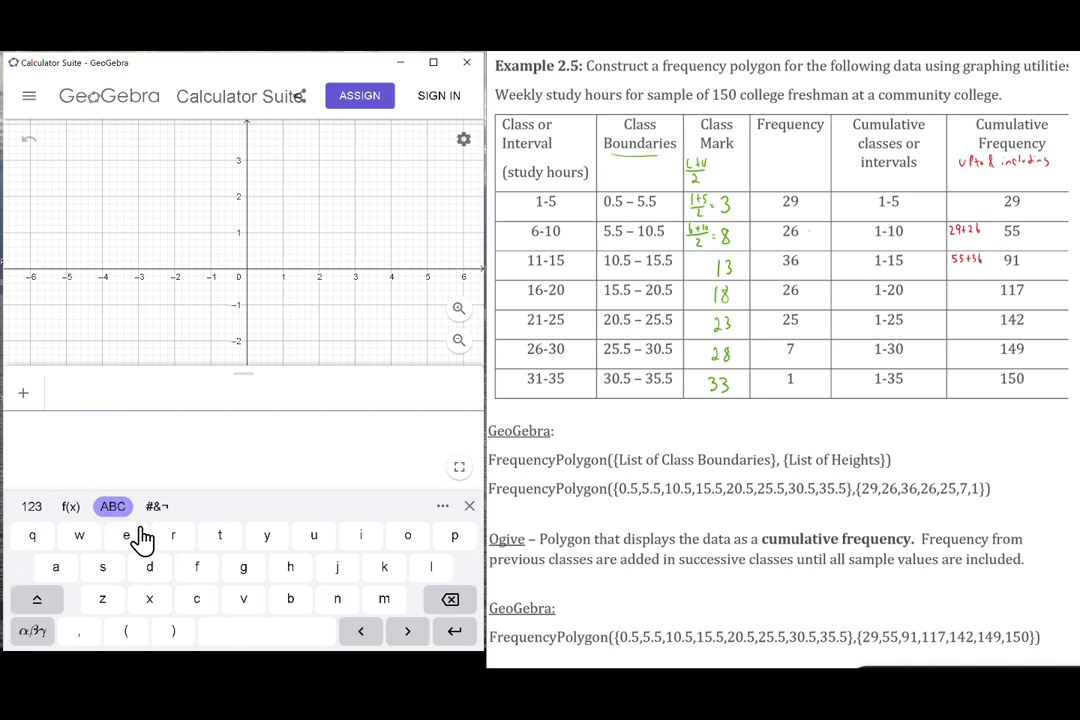
left_click(195, 567)
left_click(178, 547)
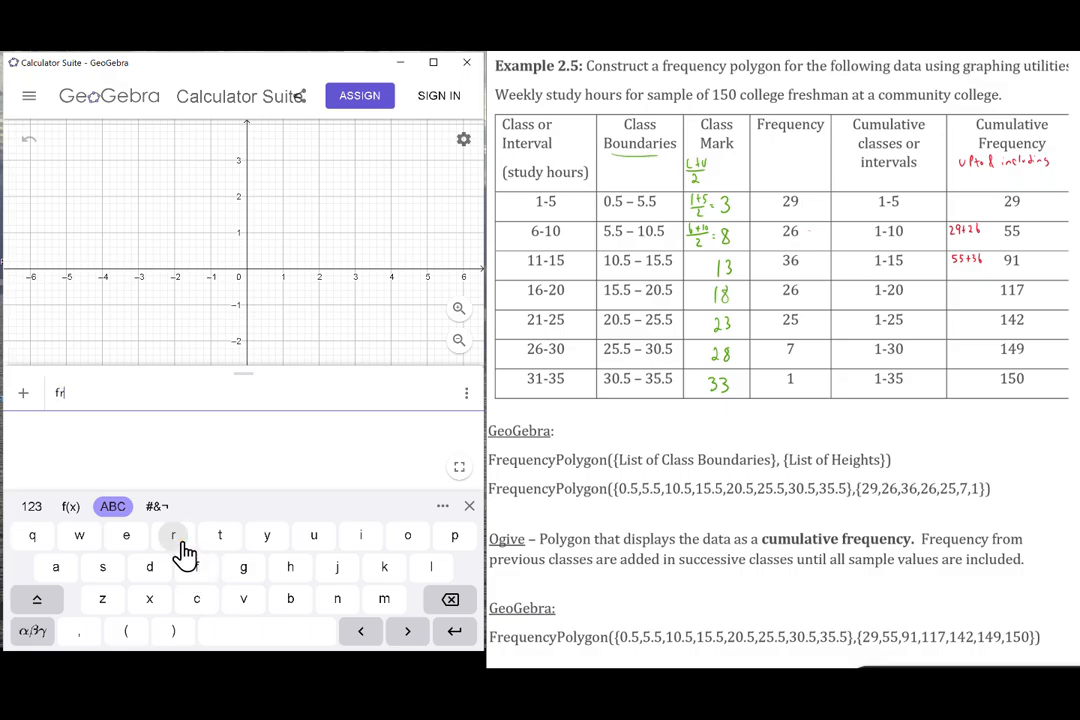
left_click(122, 540)
left_click(33, 538)
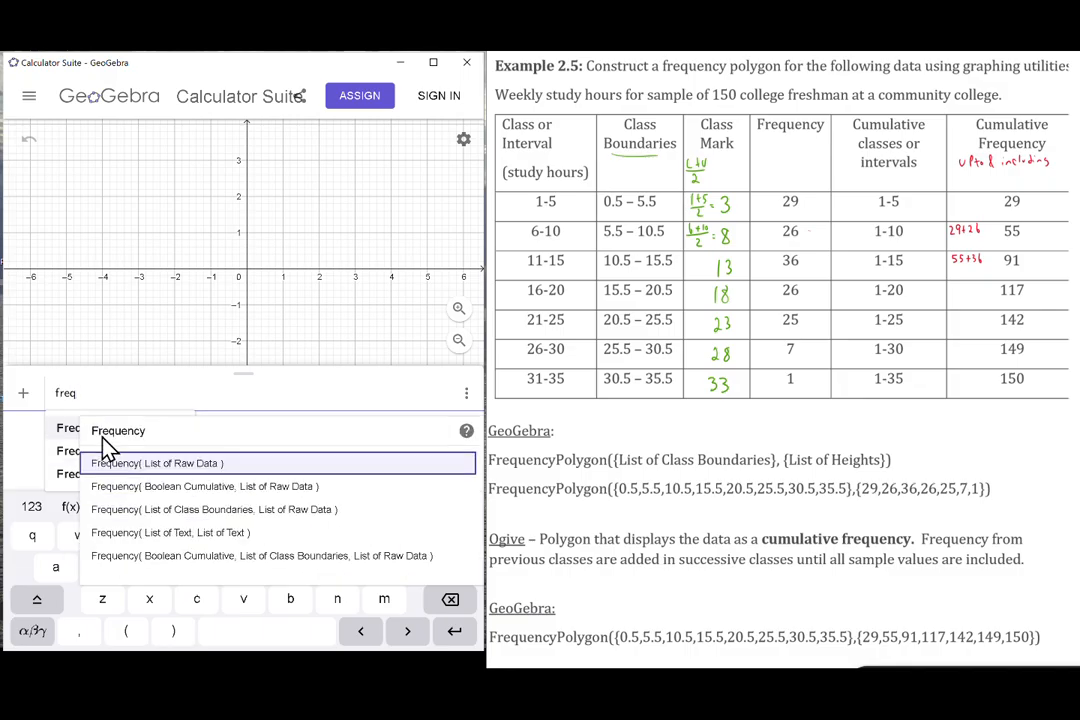
mouse_move(68, 477)
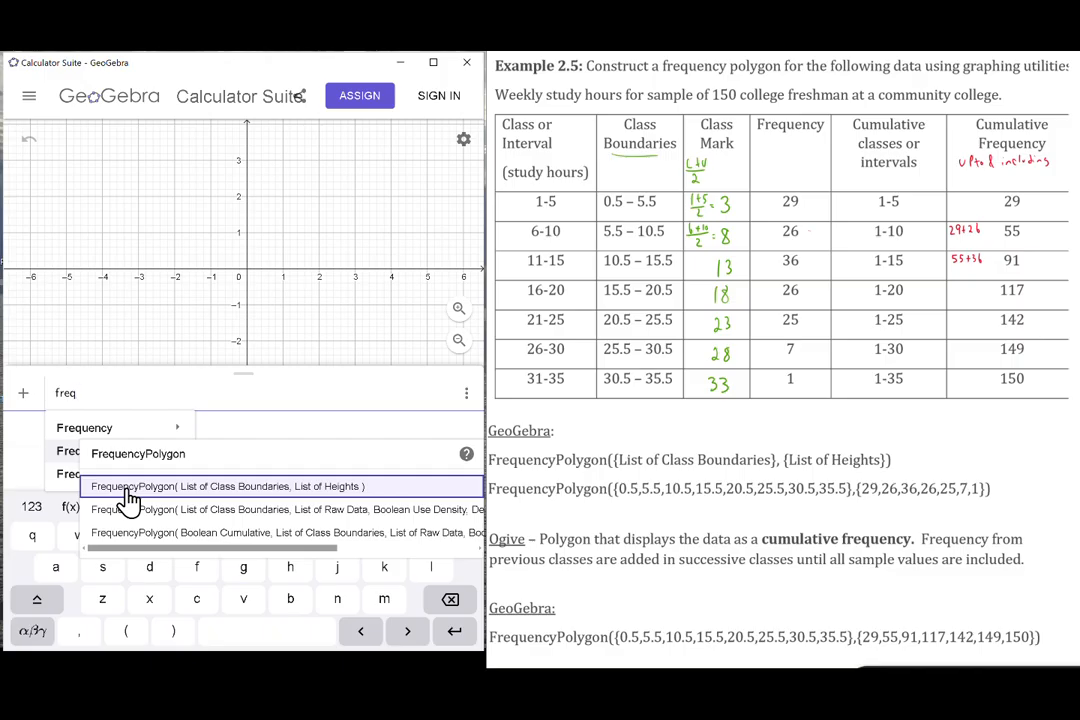
left_click(212, 498)
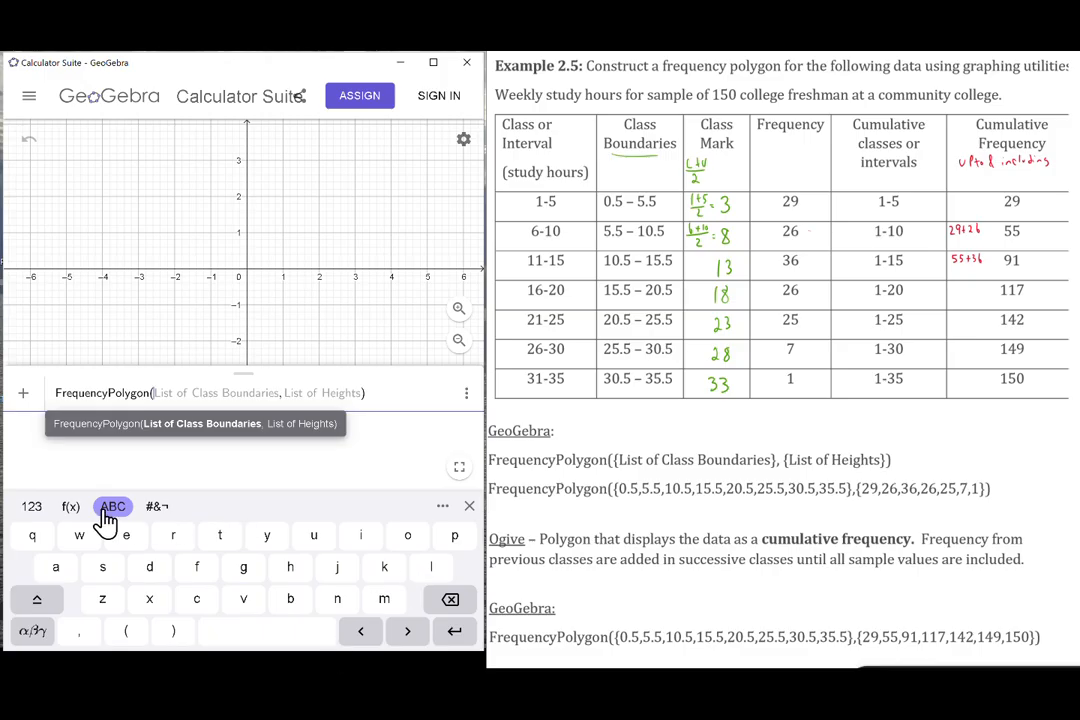
Enter the class boundaries {0.5, 5.5, 10.5, 15.5, 20.5, 25.5, 30.5, 35.5} as the first list of the FrequencyPolygon command.
left_click(71, 507)
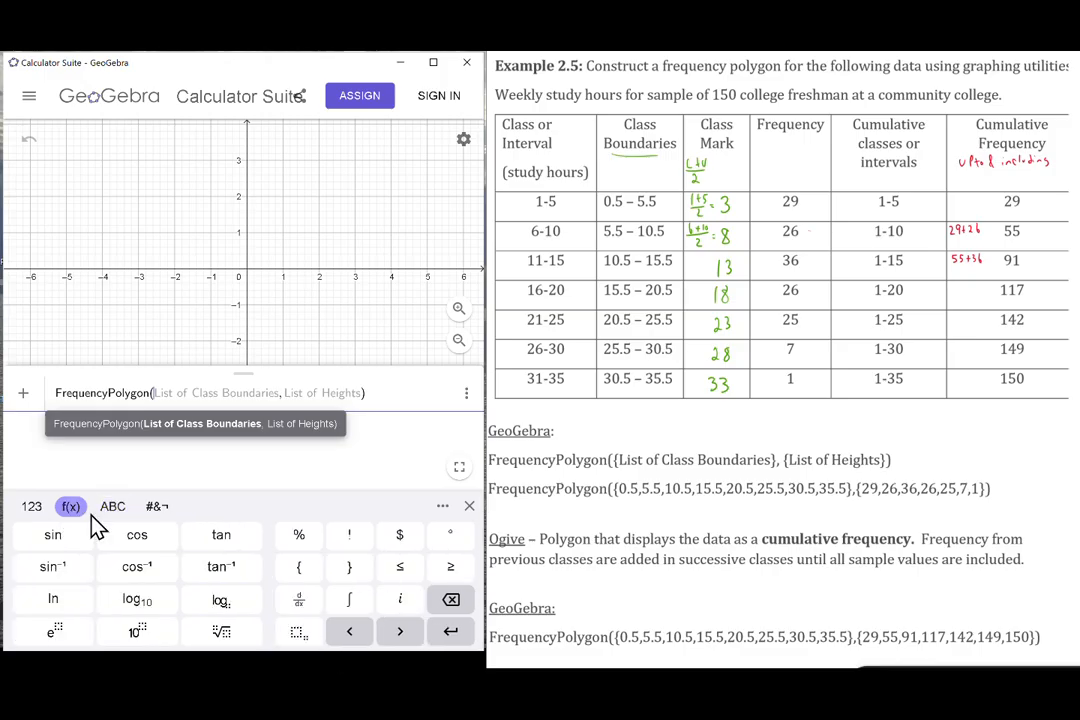
left_click(299, 575)
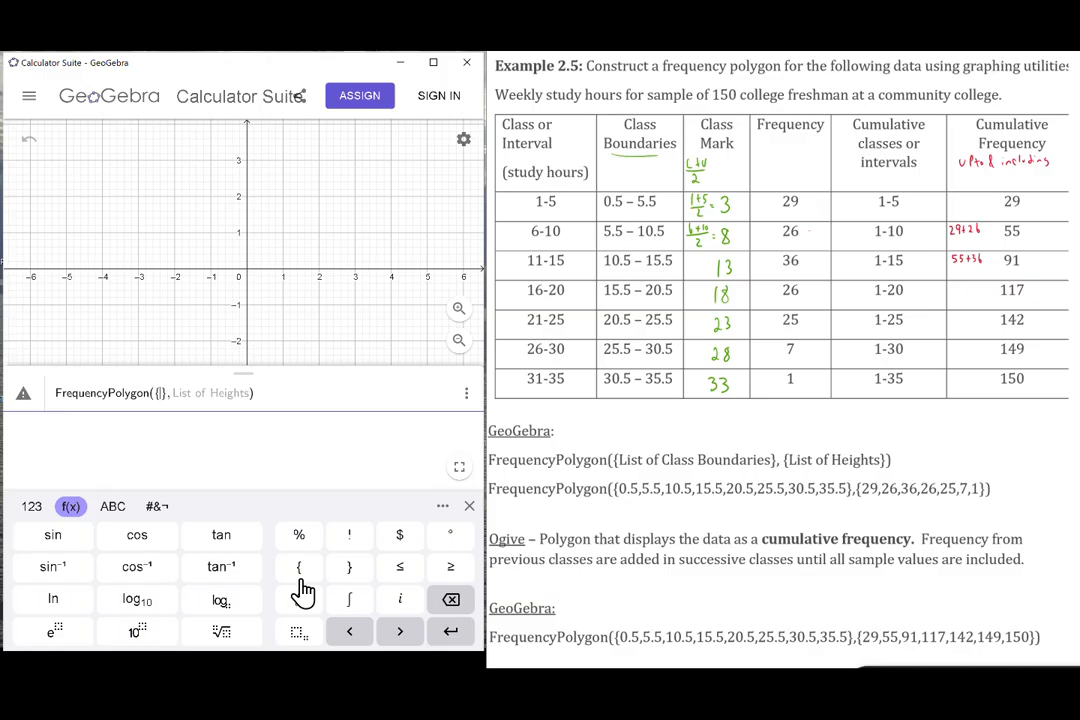
type("0.5")
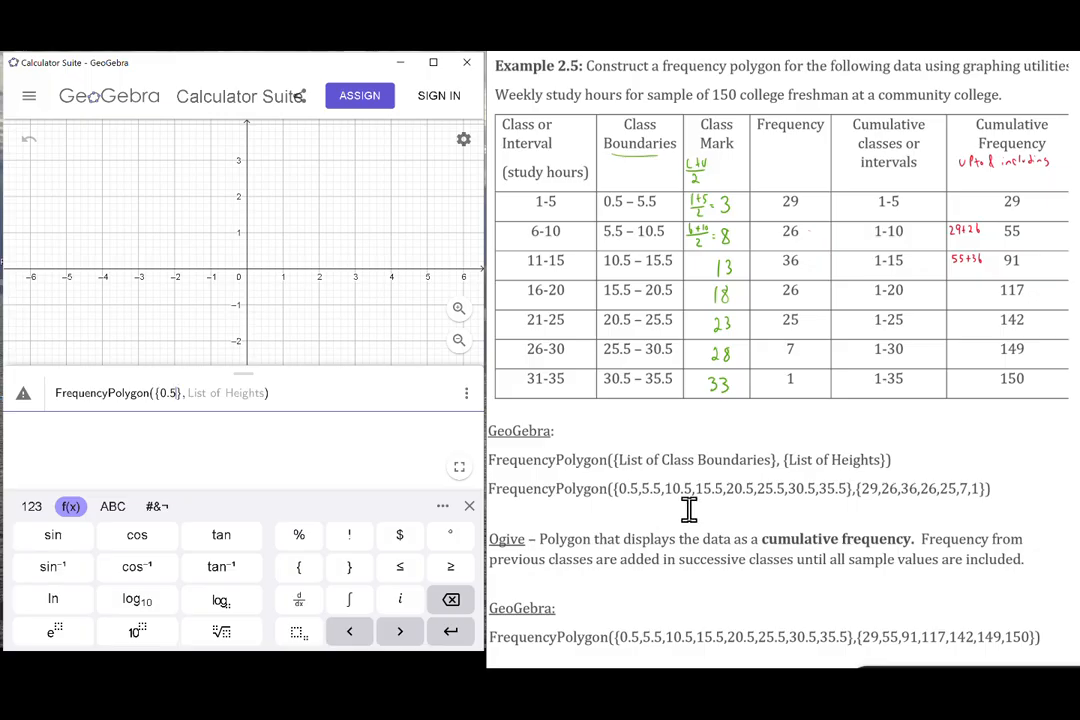
type(", ")
type("5.5, 10.")
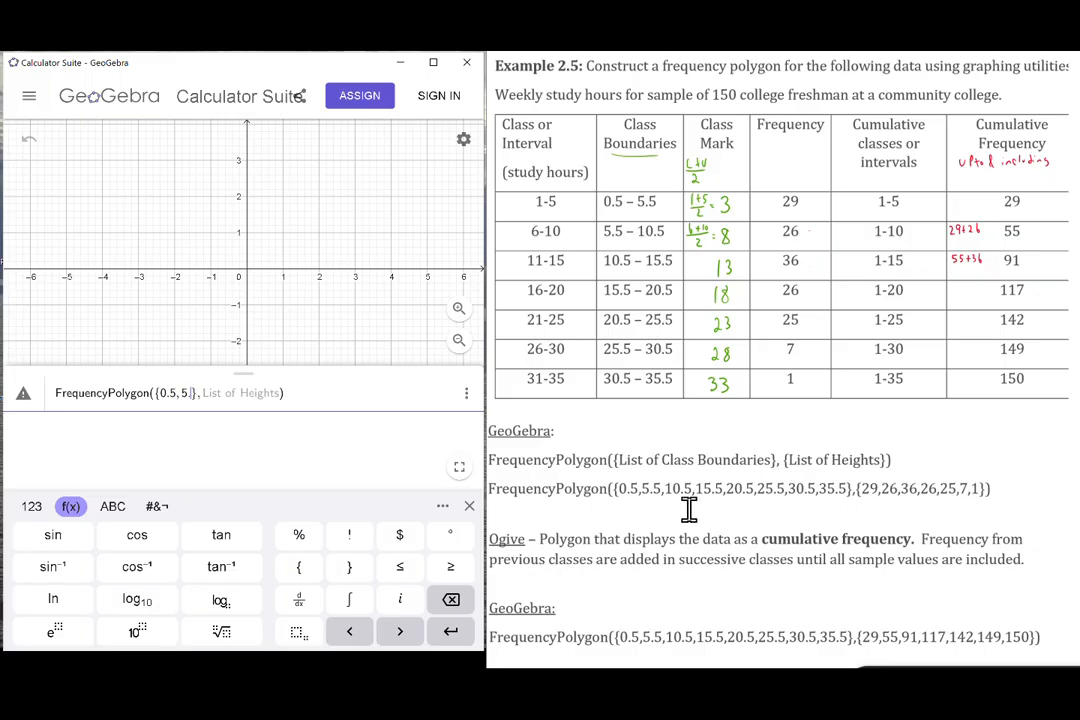
type("5, 10.5")
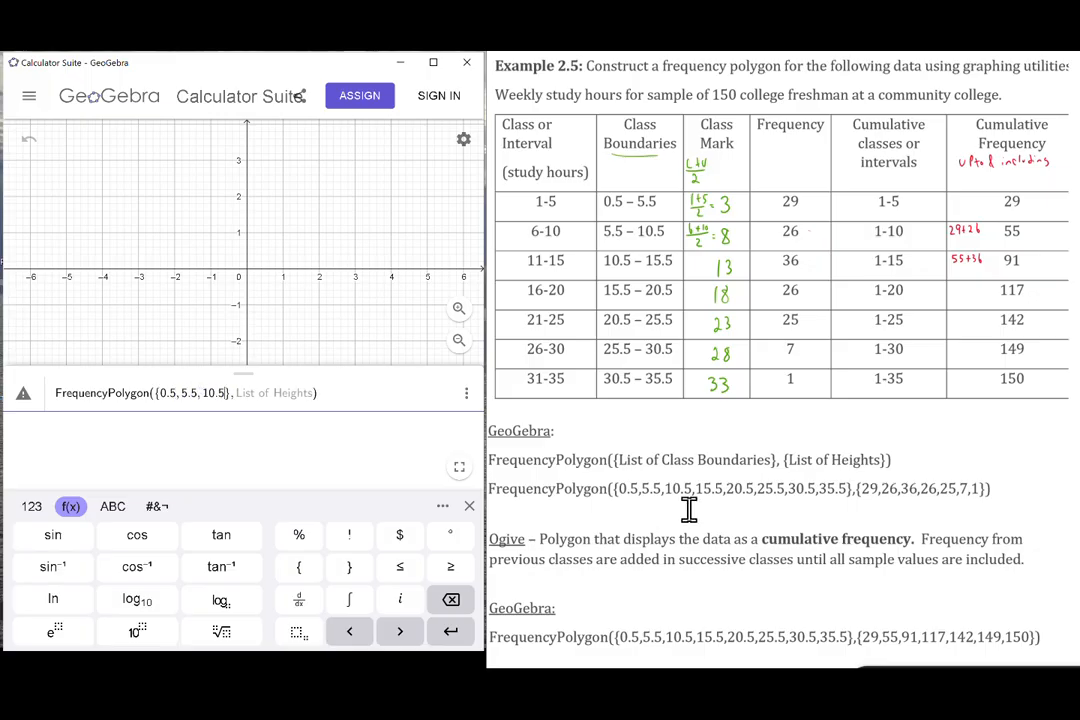
type("15")
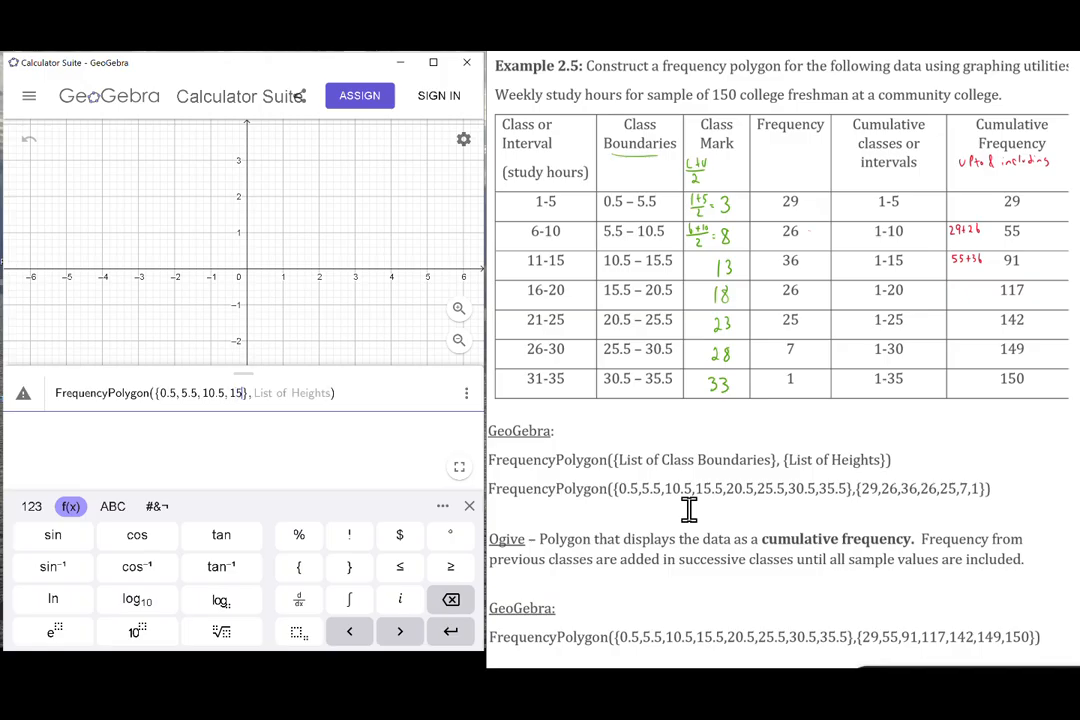
type(".5, 20.")
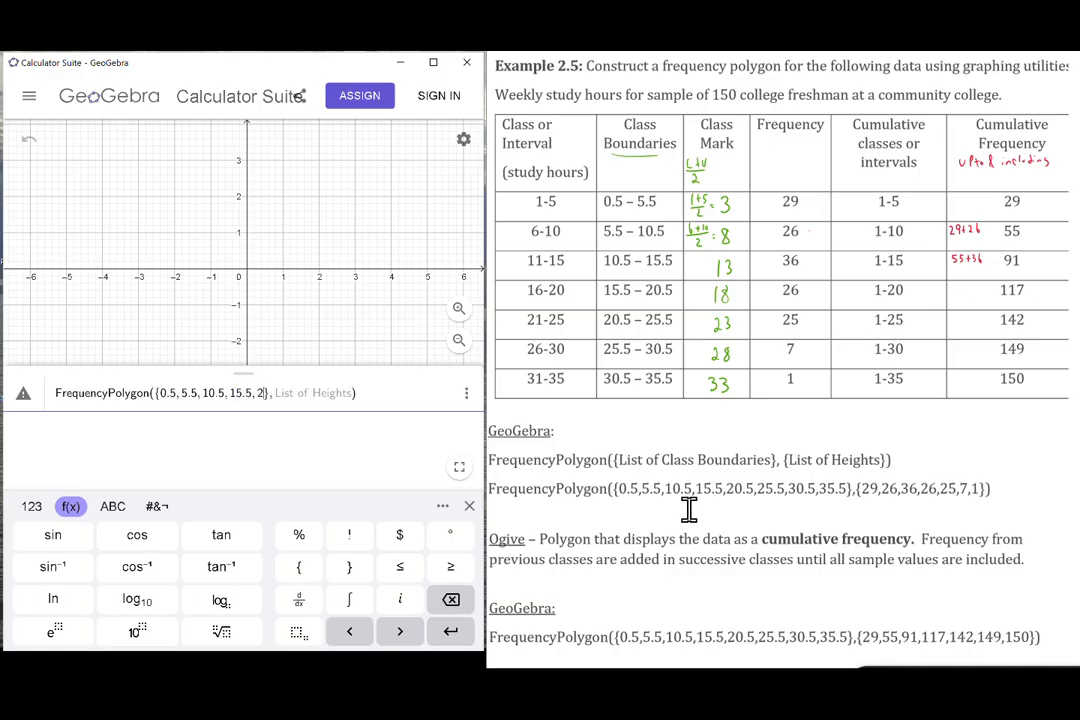
type(",")
key("BackSpace")
type("5, 25.5, 30.5, 35.5,")
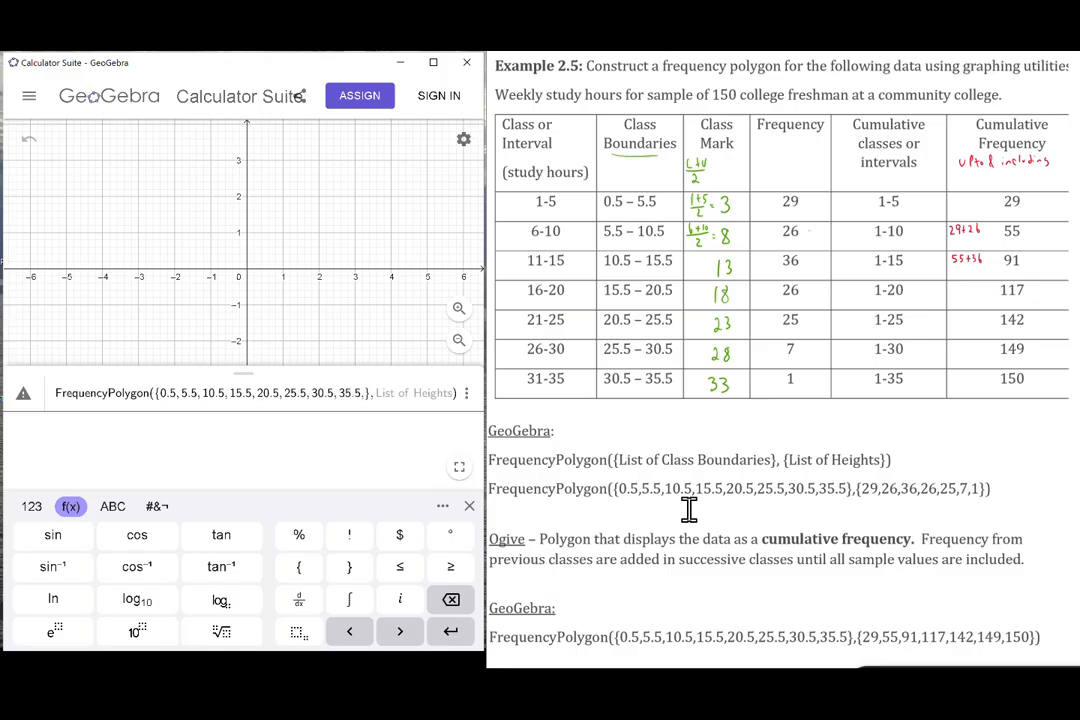
key("BackSpace")
key("Right")
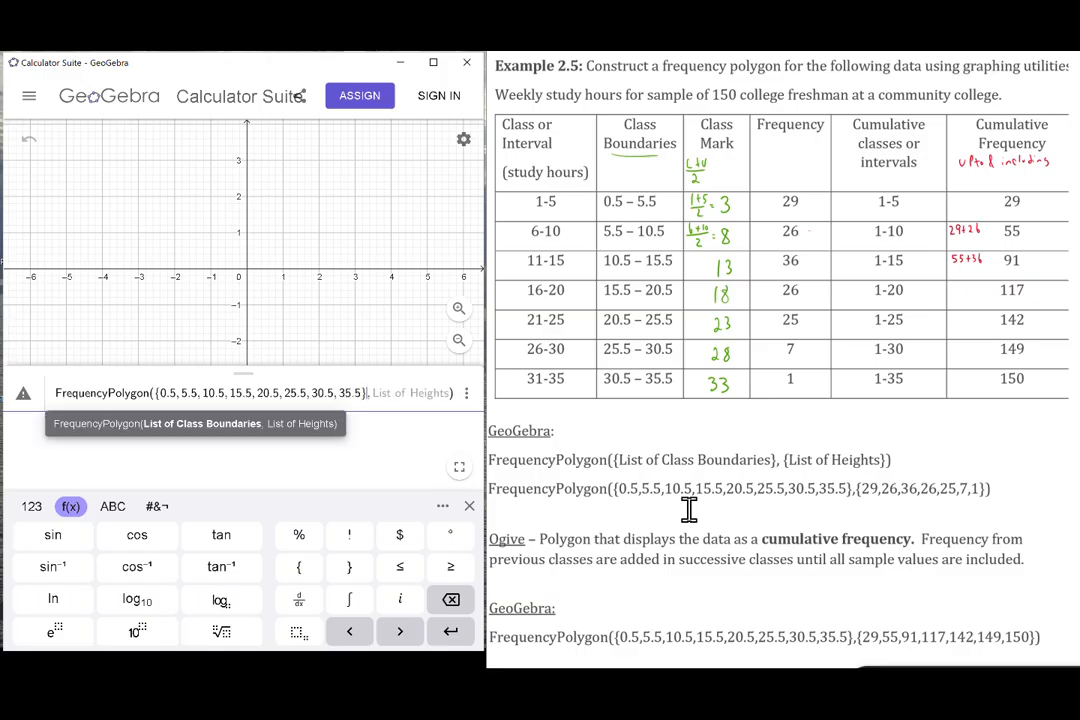
type(",")
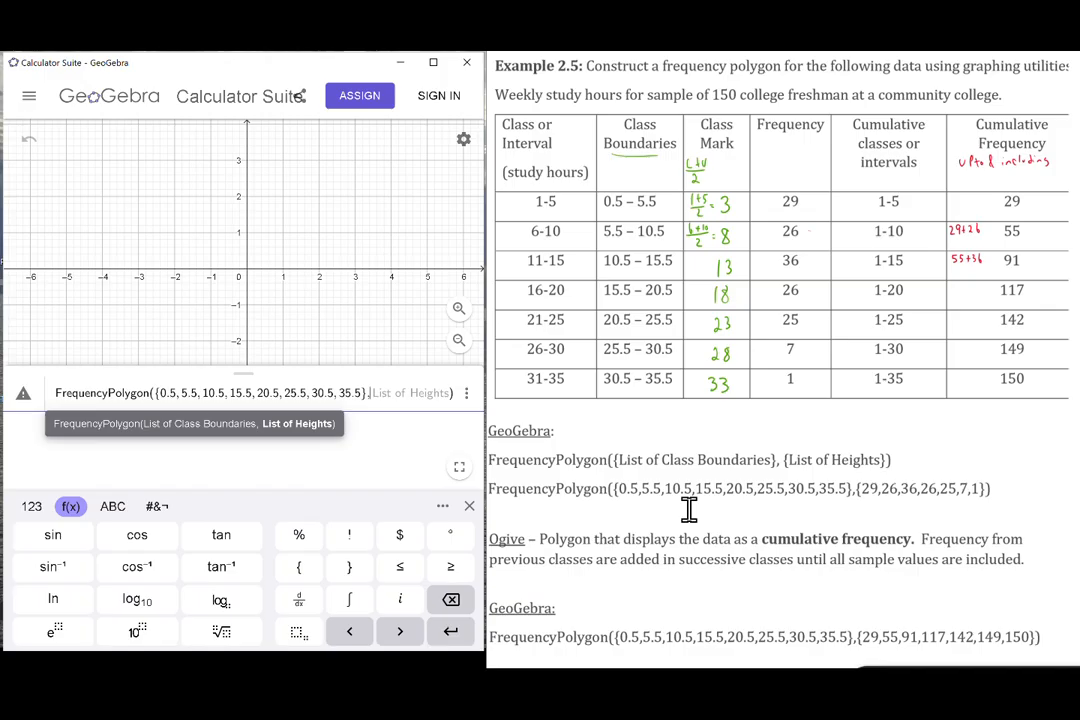
Enter the frequencies {29, 26, 36, 26, 25, 7, 1} as the list of heights and plot the frequency polygon.
left_click(312, 578)
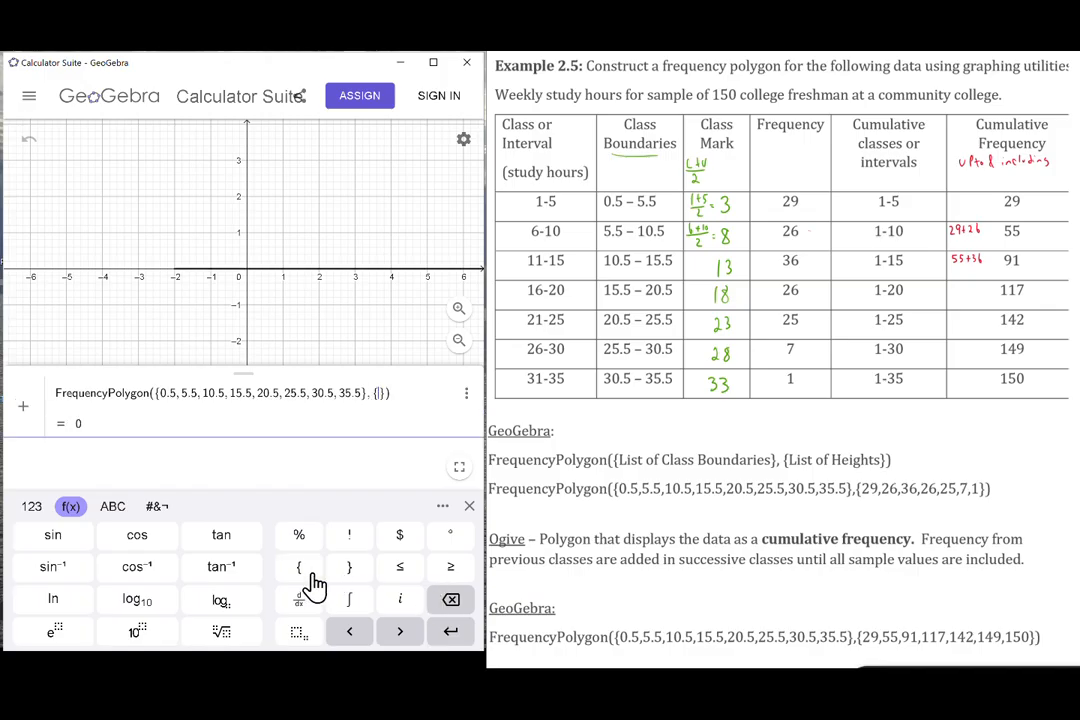
left_click(35, 512)
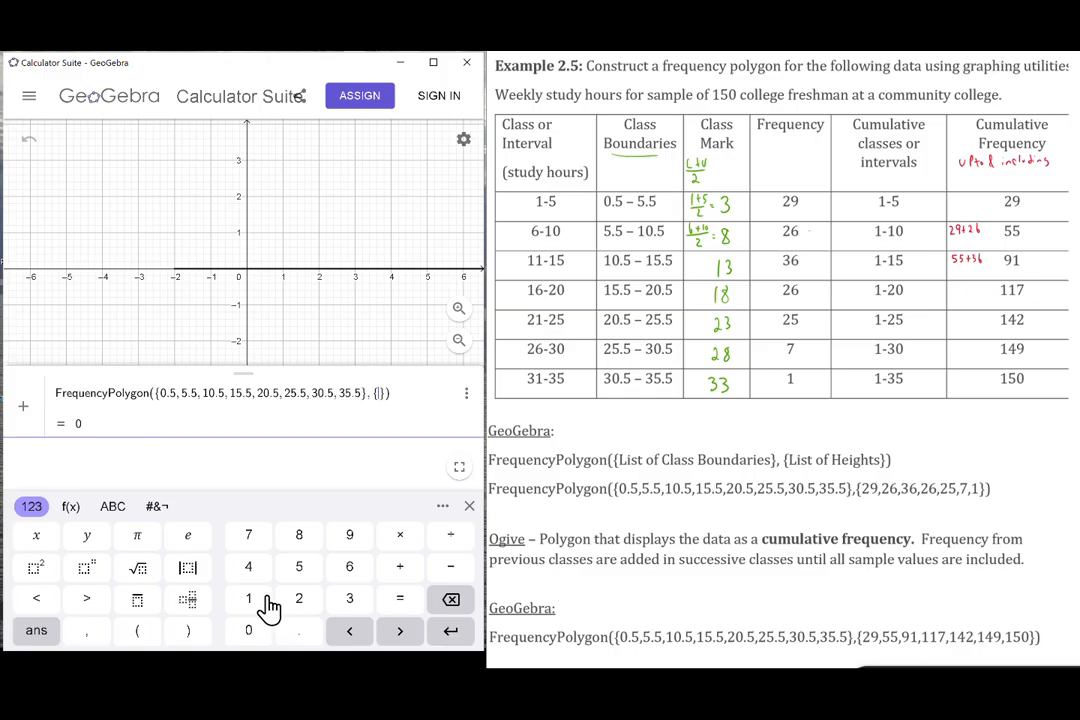
left_click(299, 602)
left_click(346, 545)
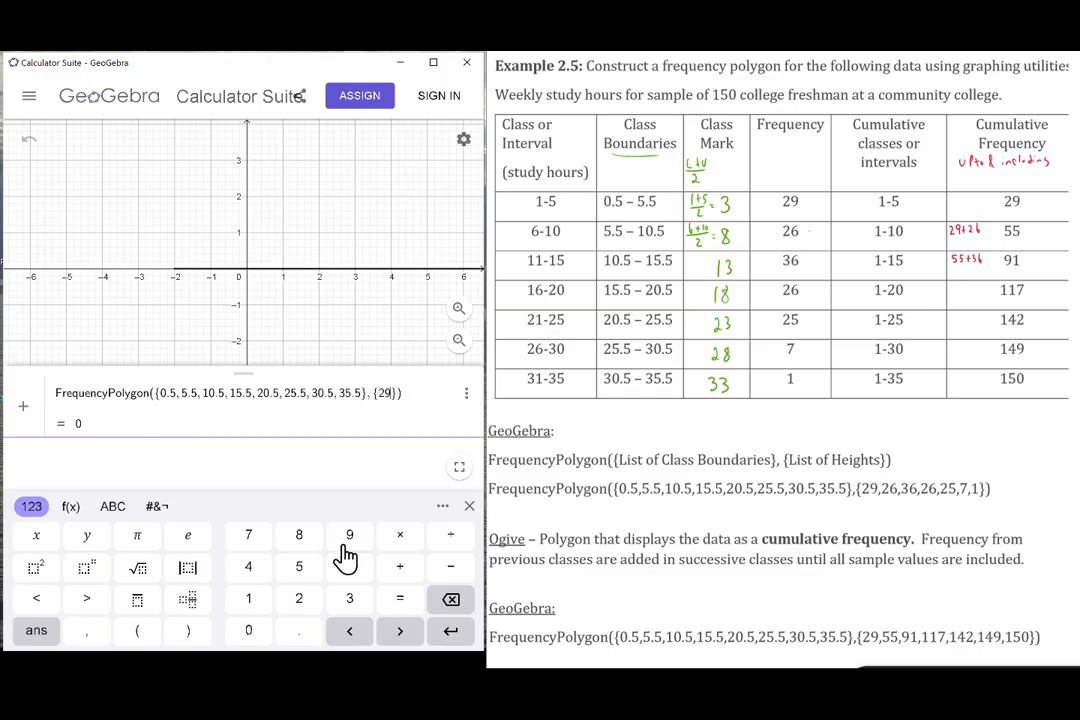
type(", ")
type("26, ")
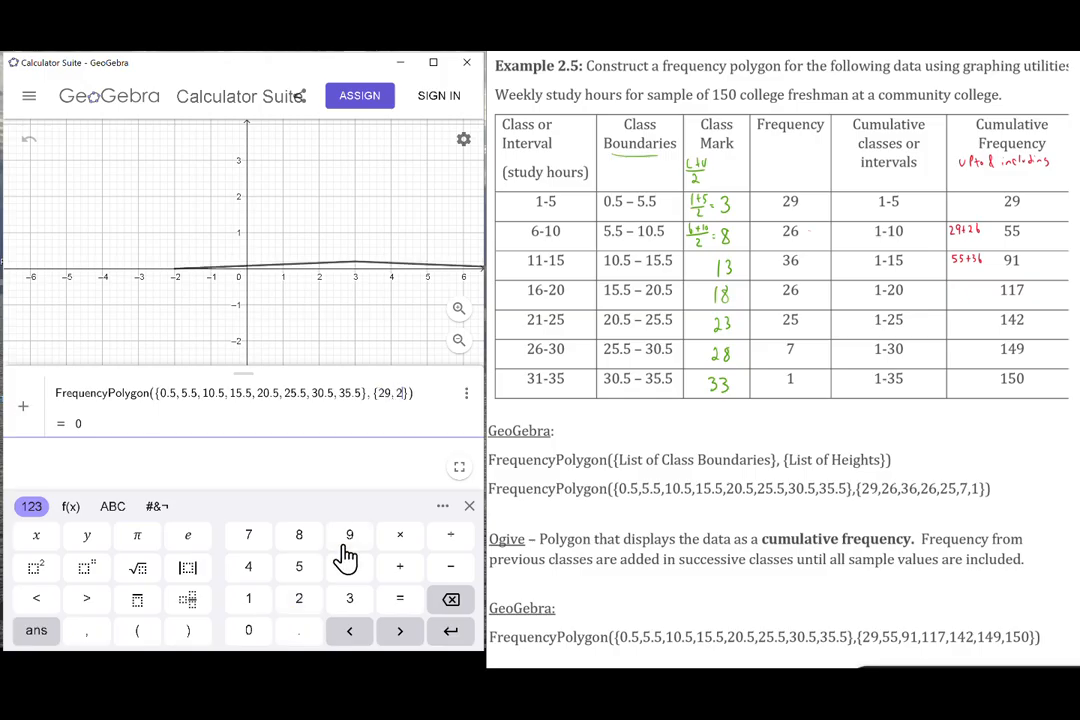
type("36")
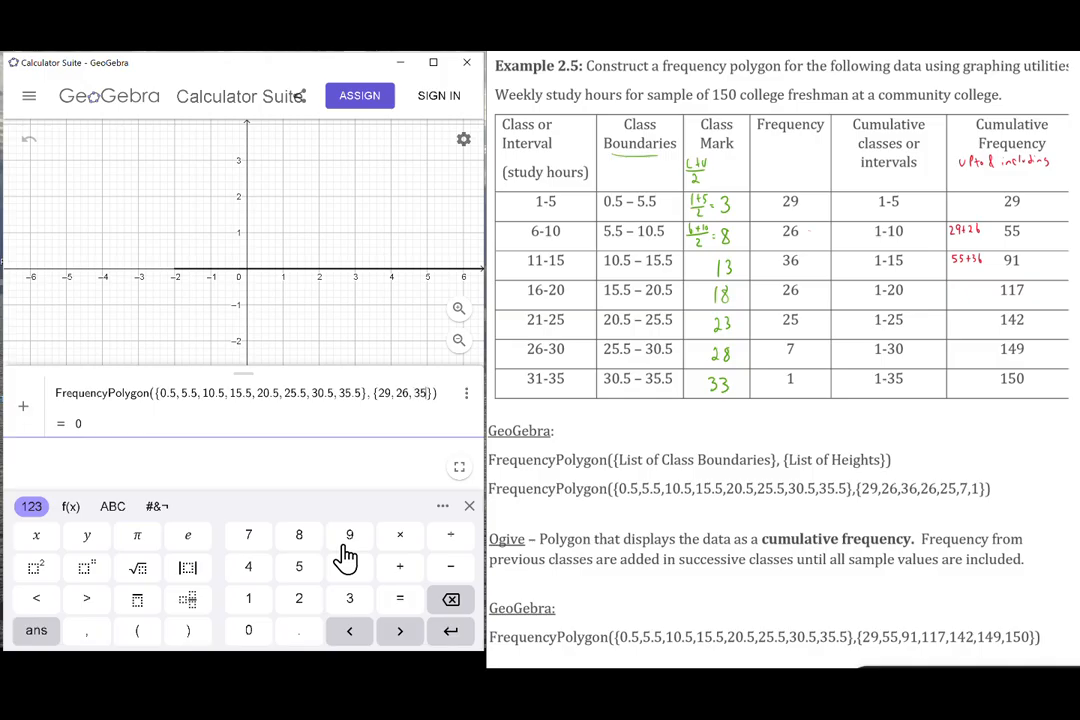
key("BackSpace")
type("6")
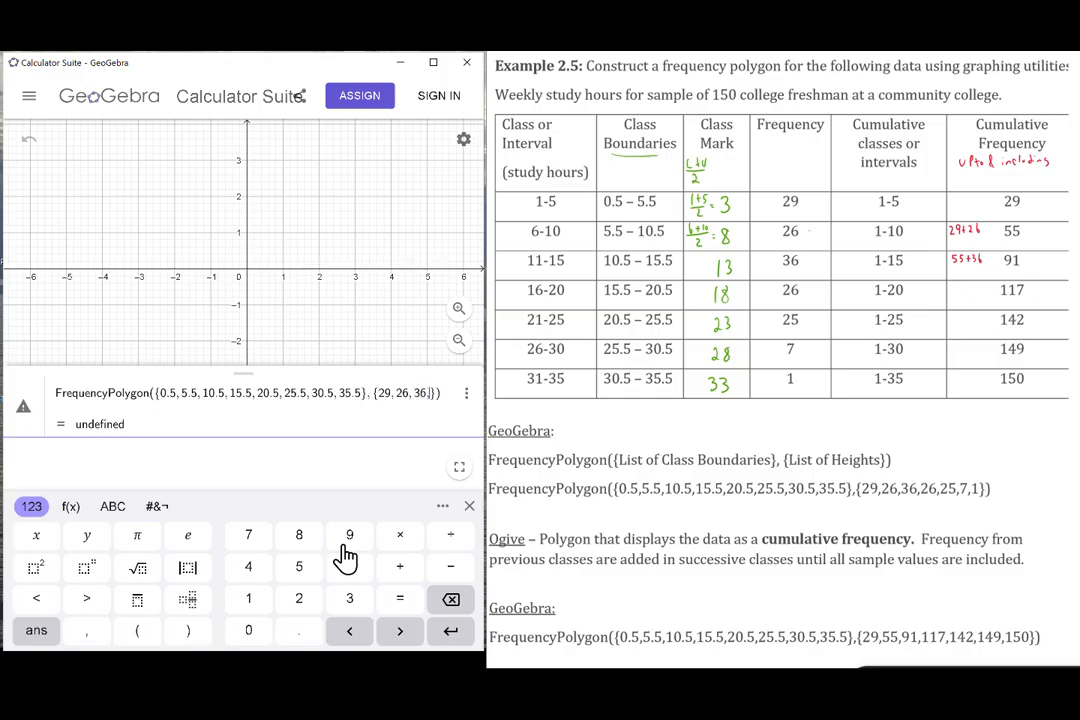
type(", 26, 25, 7, 1")
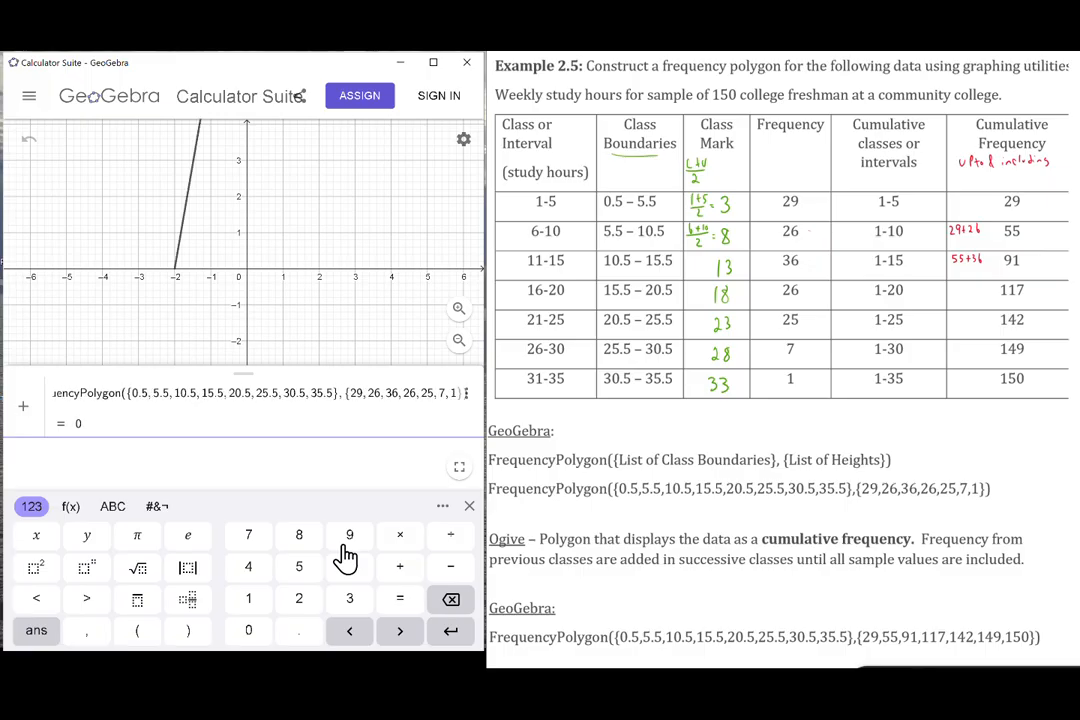
key("Return")
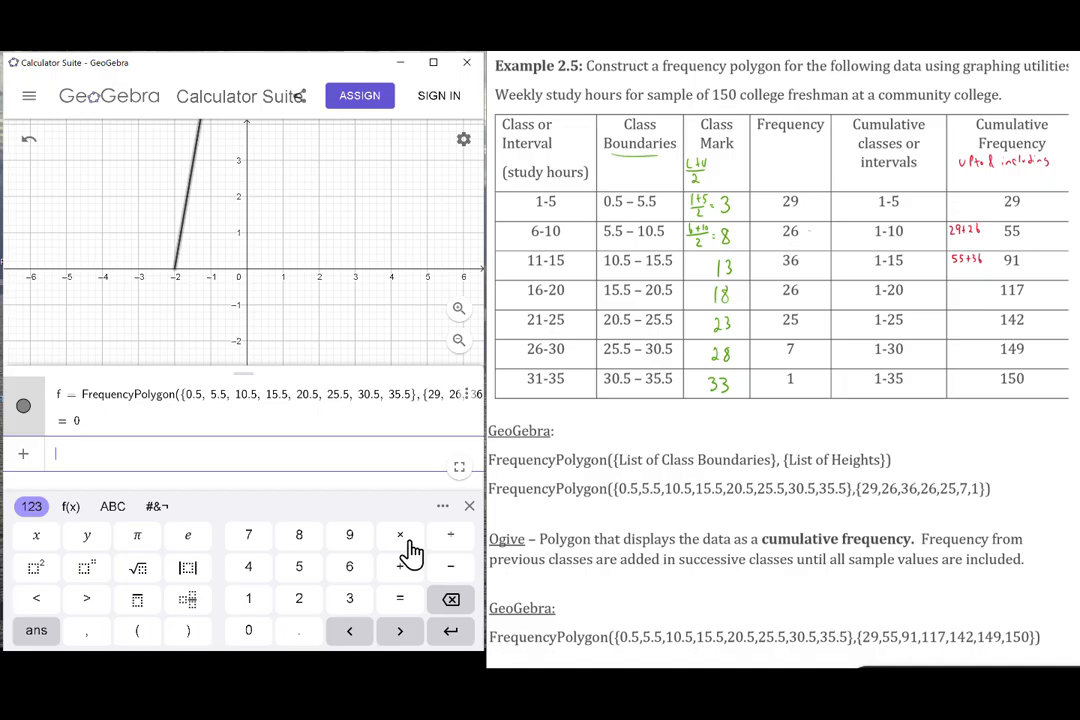
Hide the on-screen keyboard, enlarge the graph area and zoom out until the whole frequency polygon fits.
left_click(468, 508)
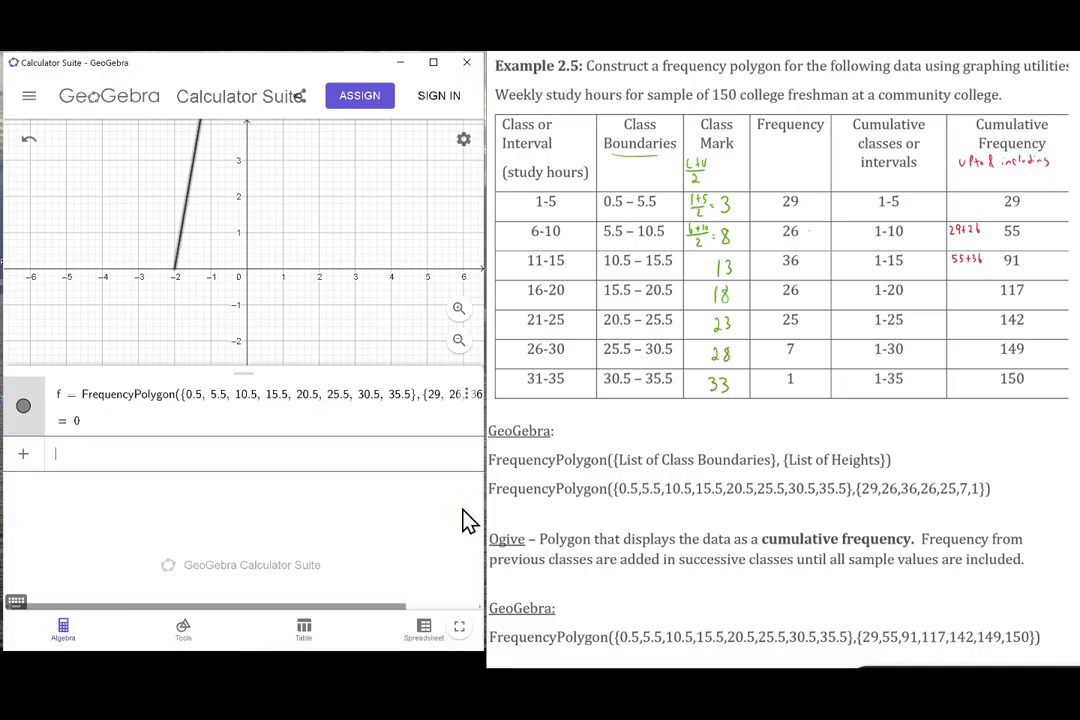
left_click_drag(242, 362, 241, 535)
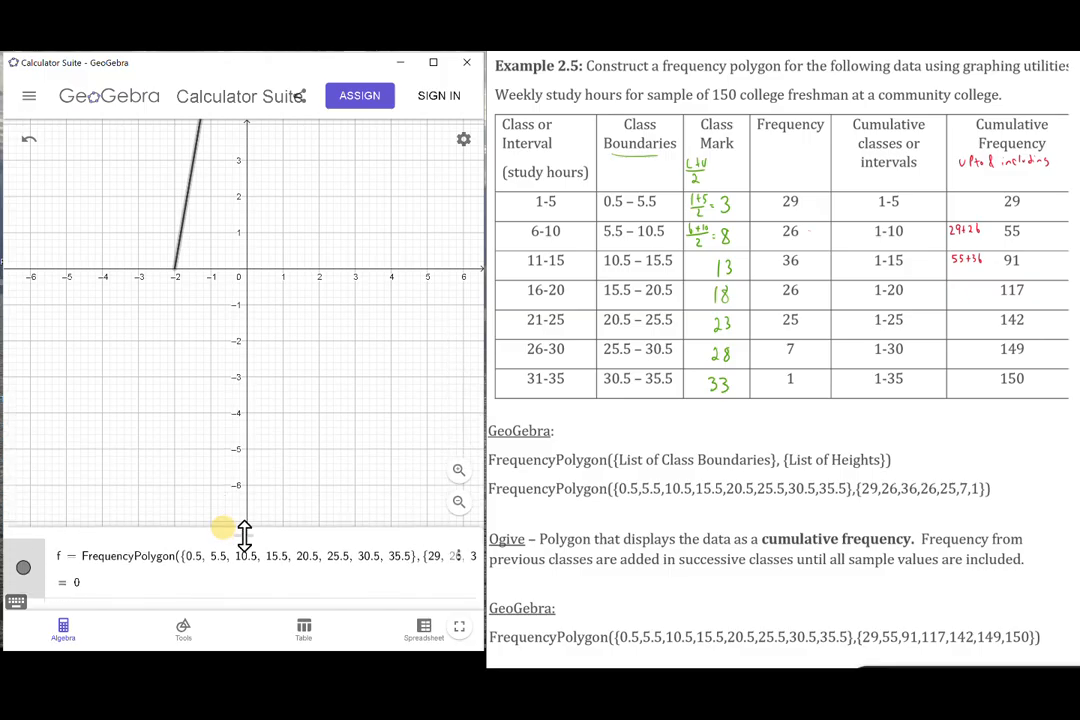
scroll(418, 229, "up", 3)
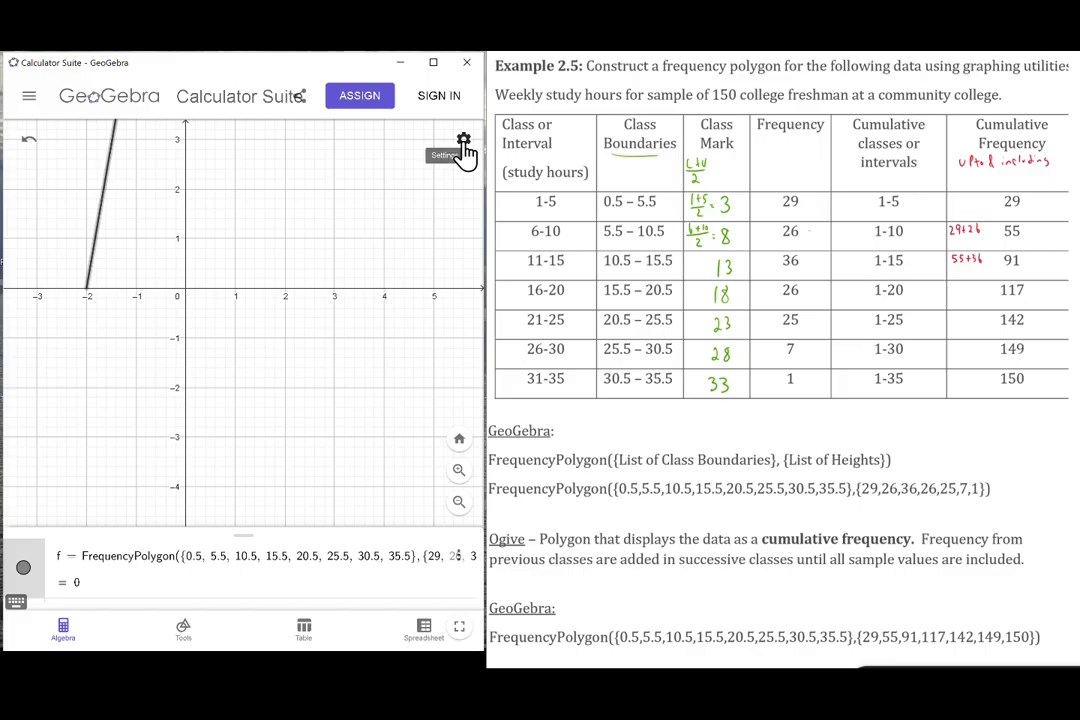
scroll(308, 375, "down", 6)
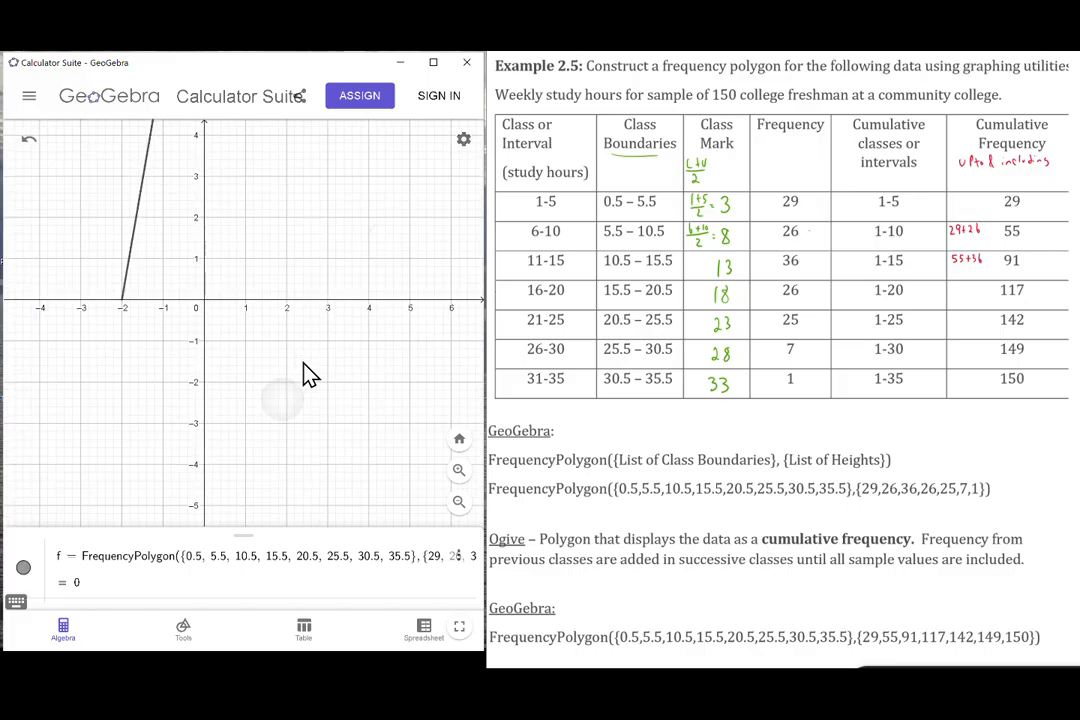
scroll(308, 375, "down", 5)
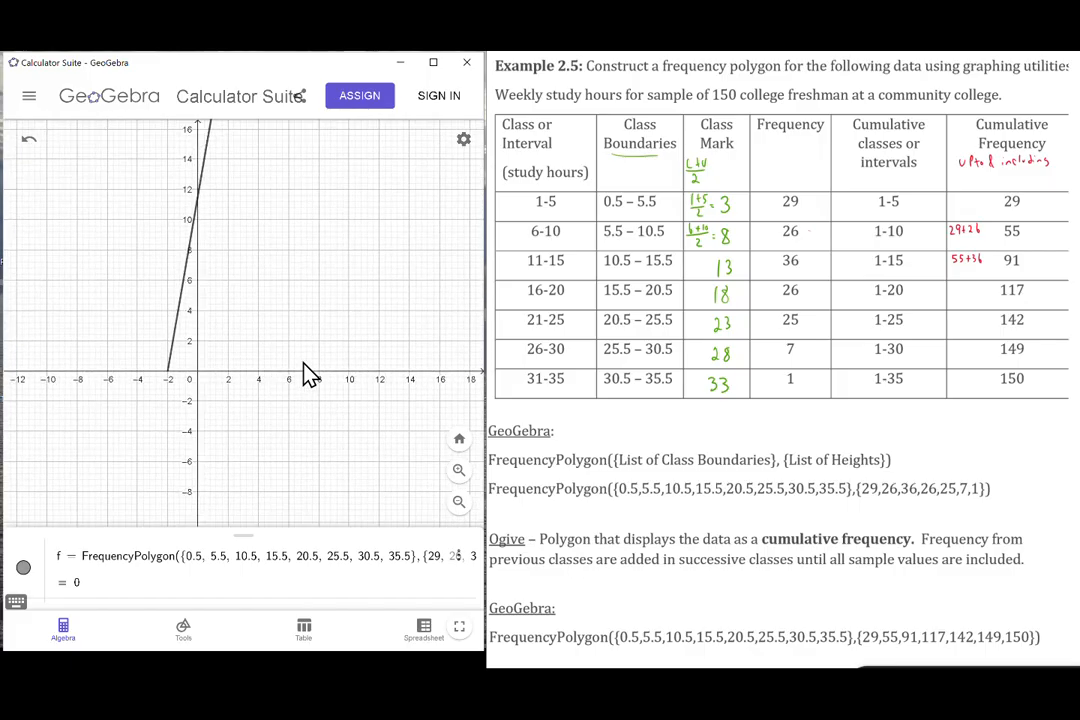
scroll(308, 375, "down", 1)
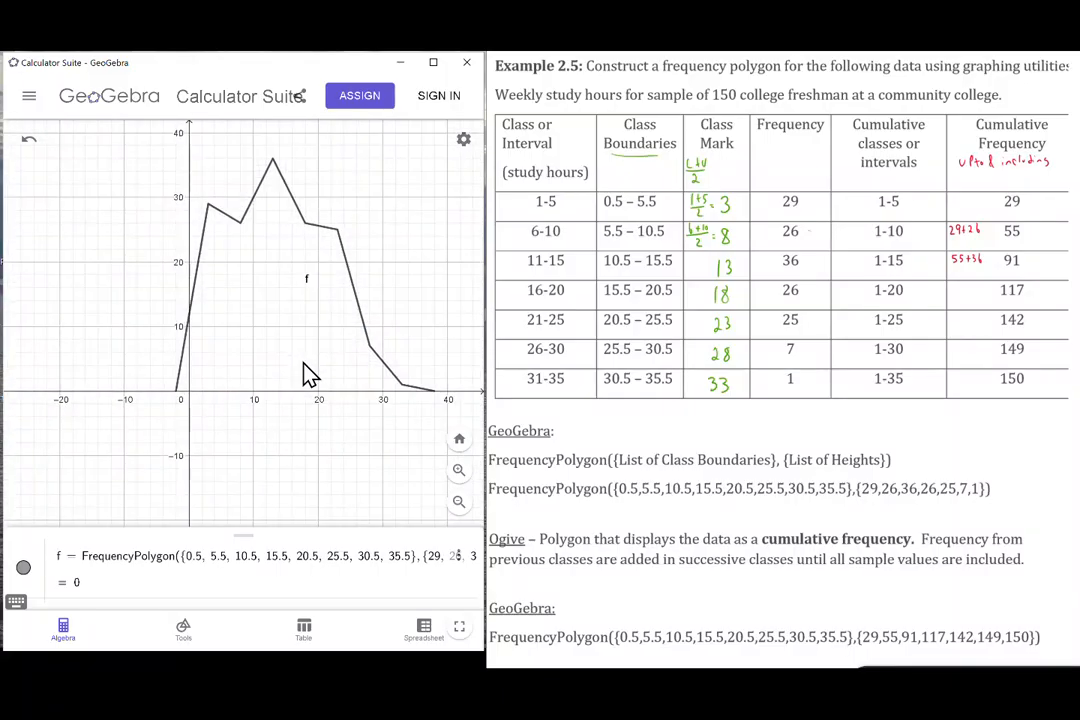
Set the graph view's horizontal range to x Min 0 and x Max 40 in the graphics settings.
left_click(462, 146)
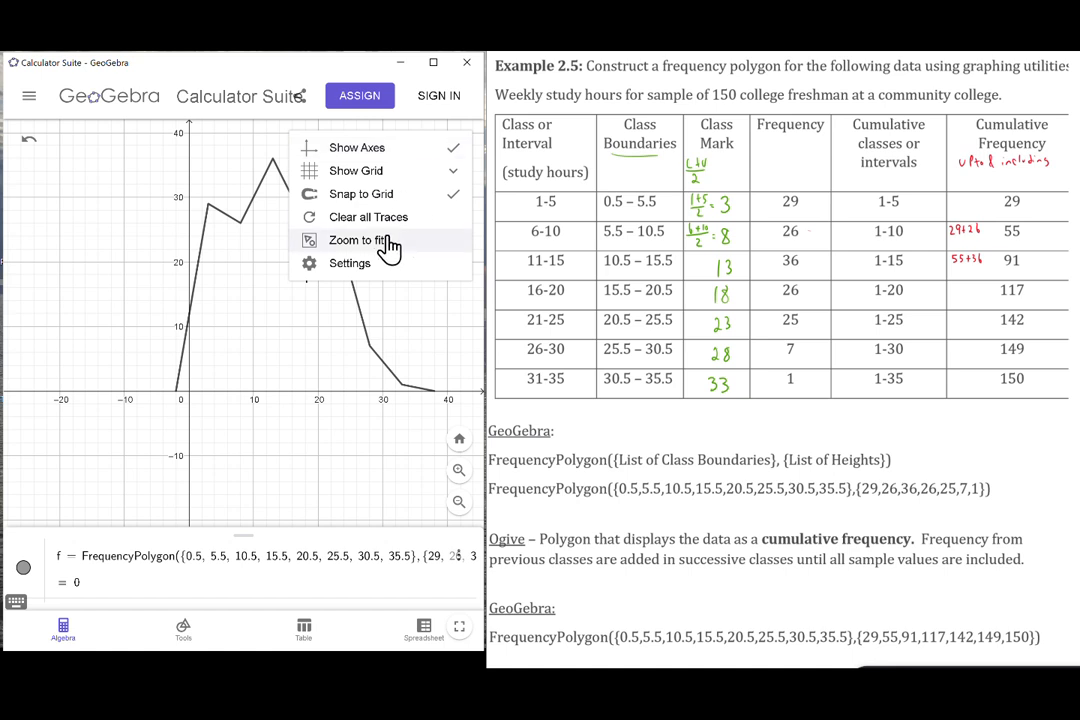
left_click(352, 264)
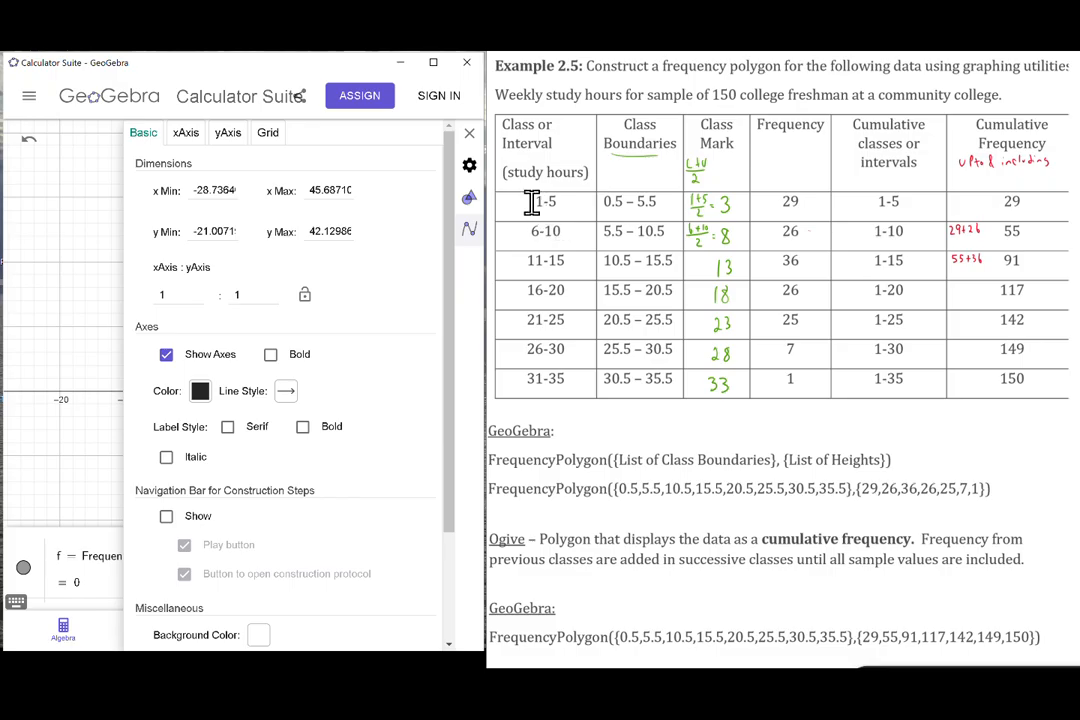
left_click(207, 190)
type("0")
left_click(328, 192)
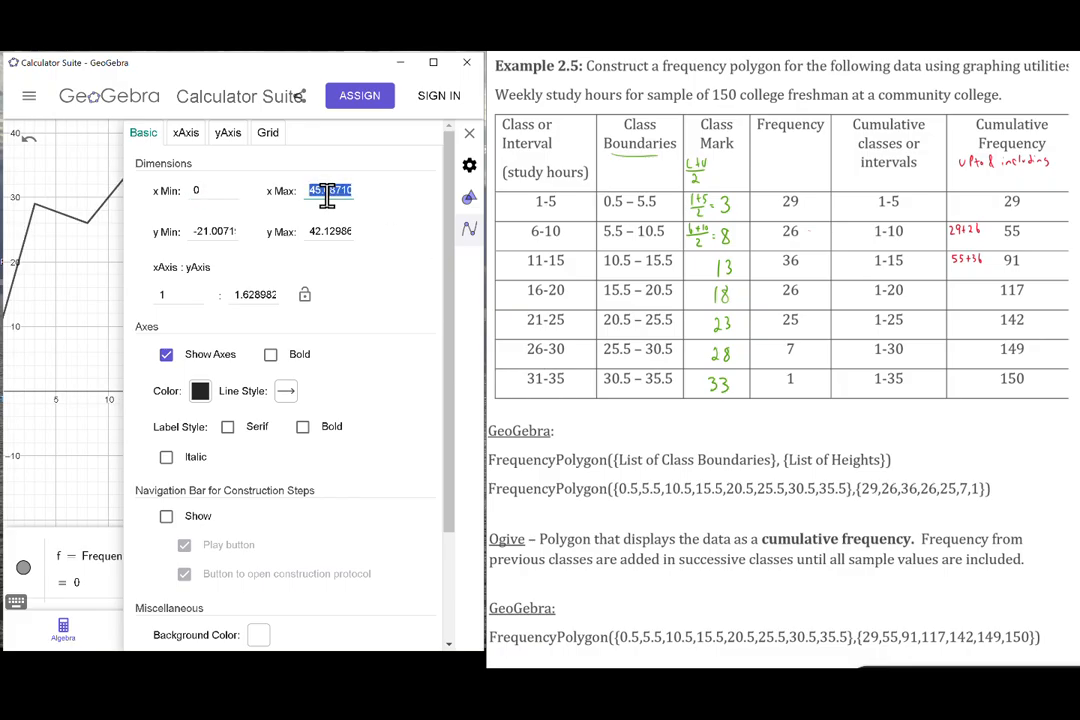
type("40")
Set both the y Min and the x Min of the graph view to -1.
left_click(217, 228)
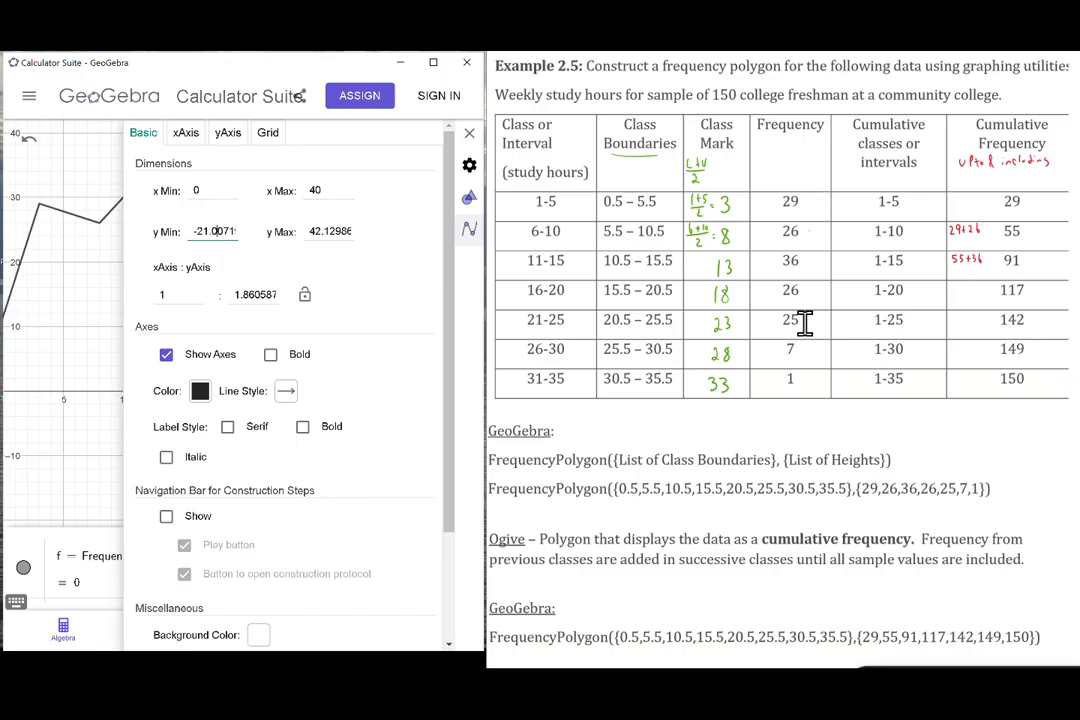
double_click(201, 229)
type("-1")
double_click(202, 190)
type("-1")
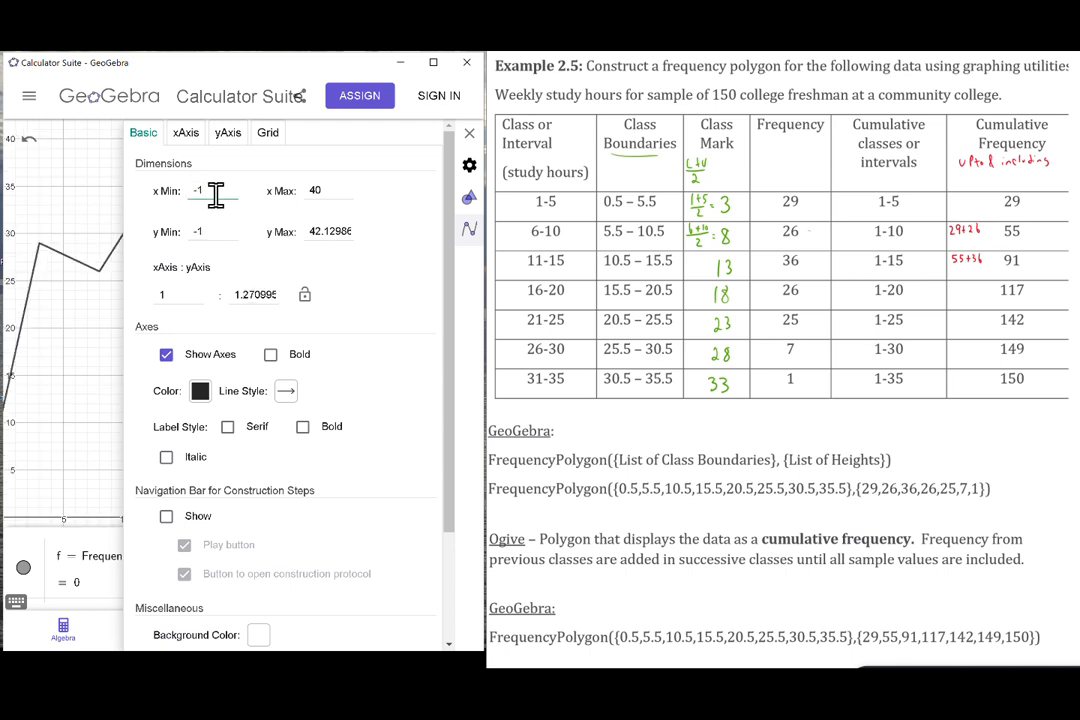
Set y Max to 40, close the settings and shift the graph until the polygon's left end point on the x-axis shows.
double_click(327, 228)
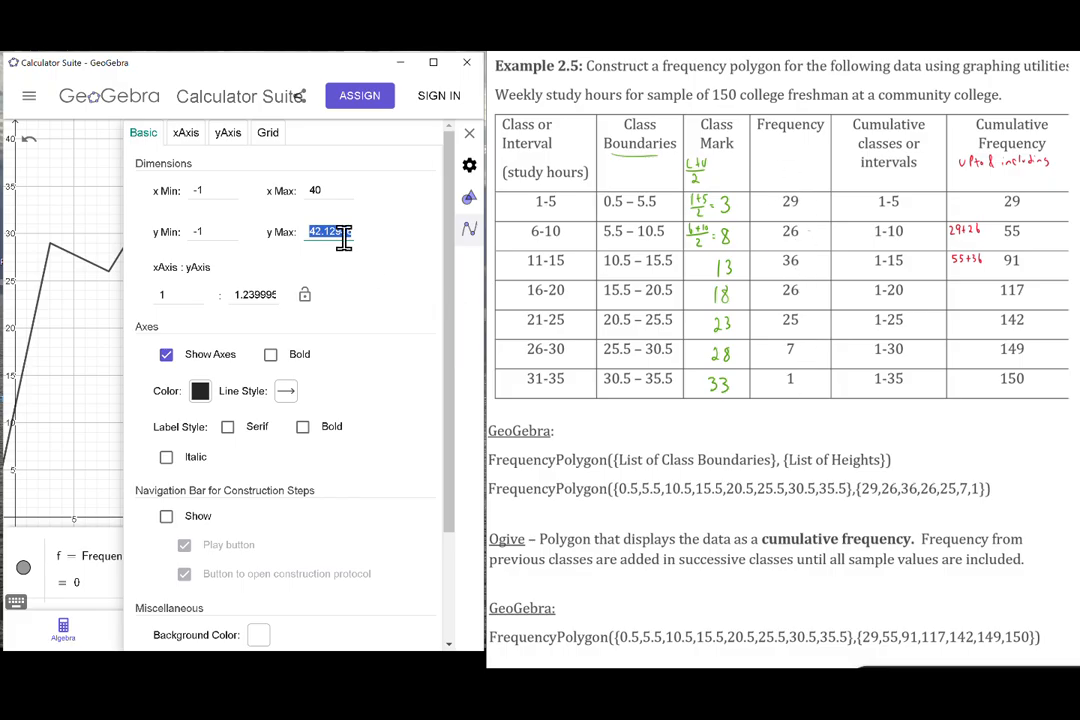
type("40")
key("Return")
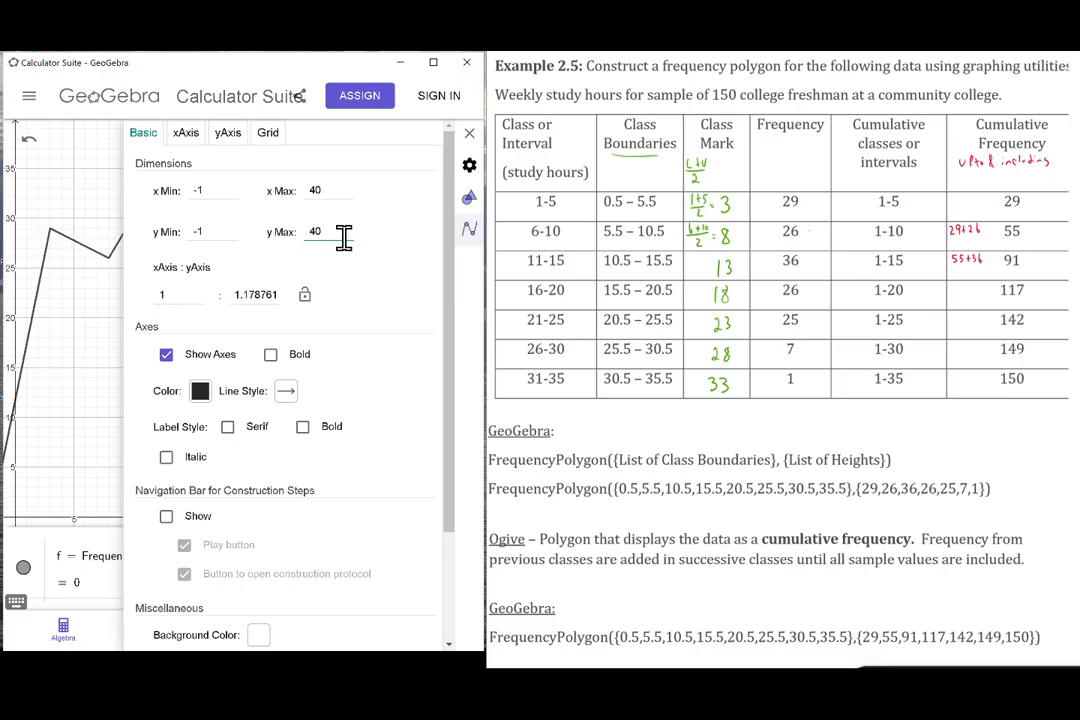
left_click(469, 134)
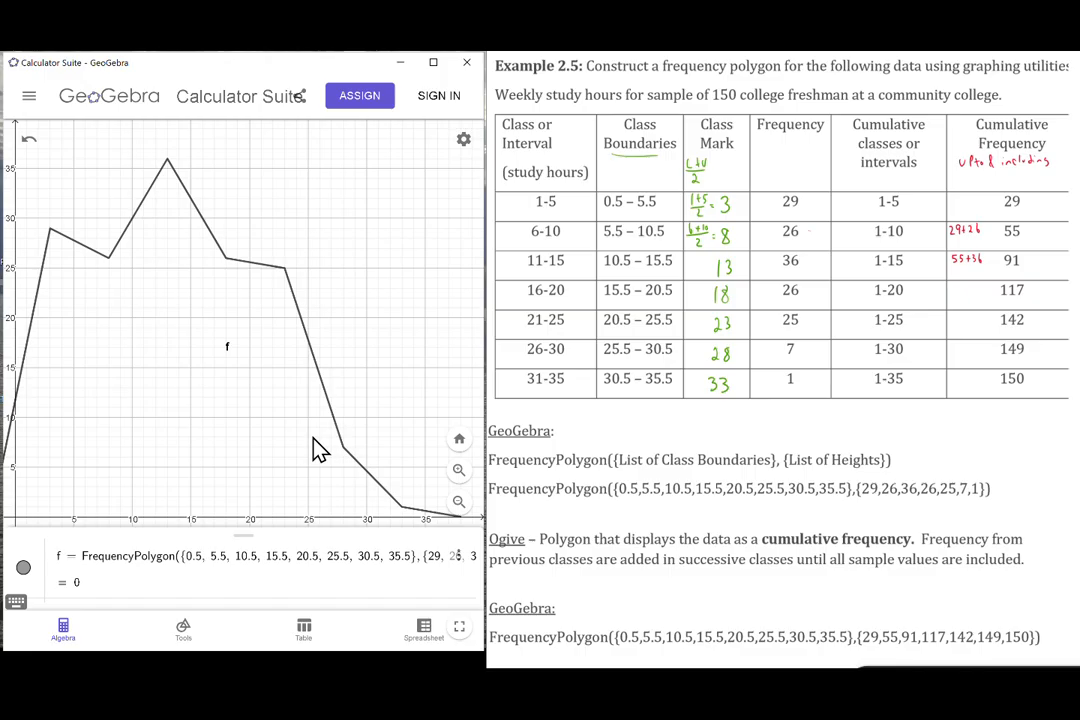
left_click_drag(224, 452, 246, 457)
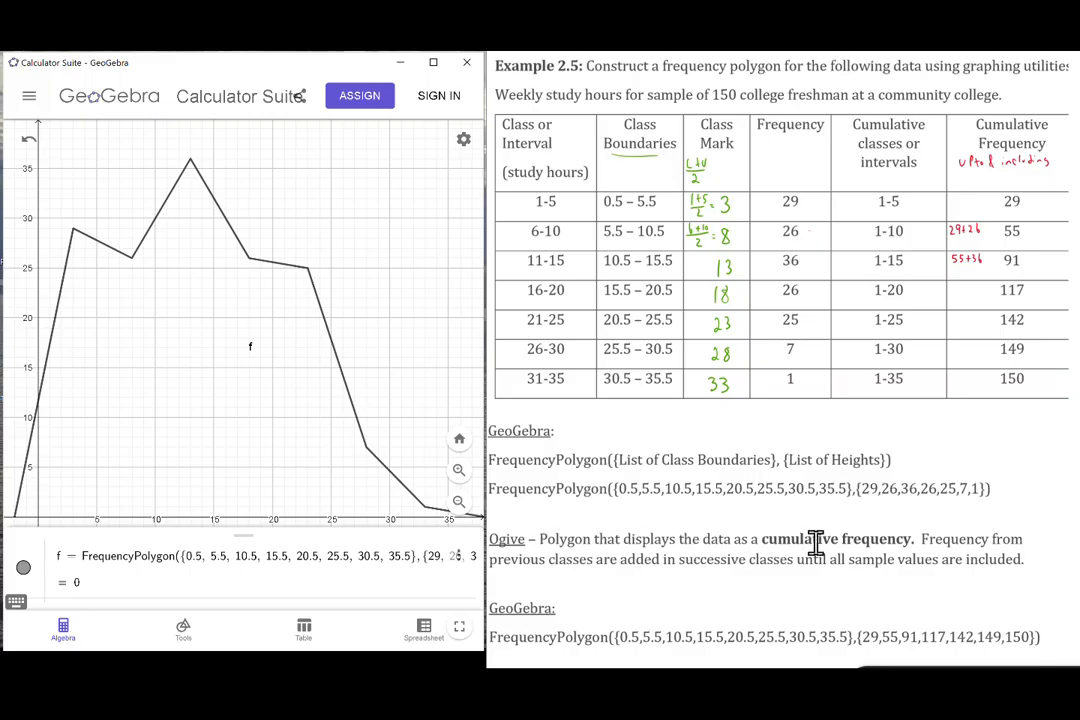
Replace the second and third heights in the FrequencyPolygon command with the cumulative frequencies 55 and 91.
left_click(437, 560)
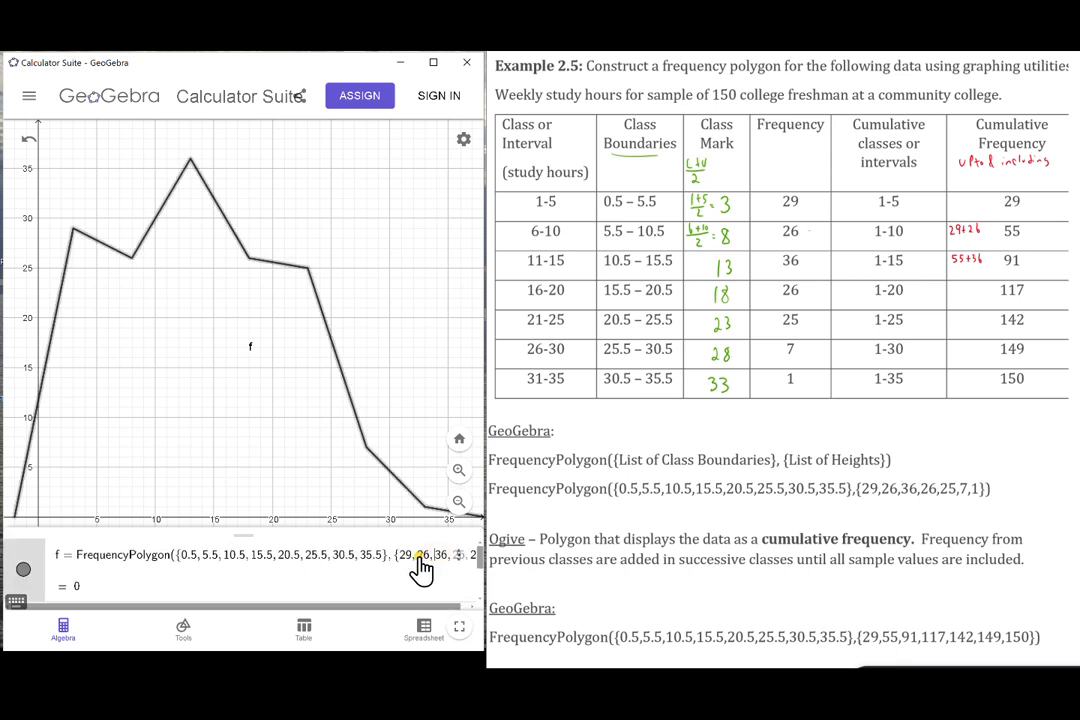
key("BackSpace")
key("BackSpace")
key("BackSpace")
key("BackSpace")
type("55,")
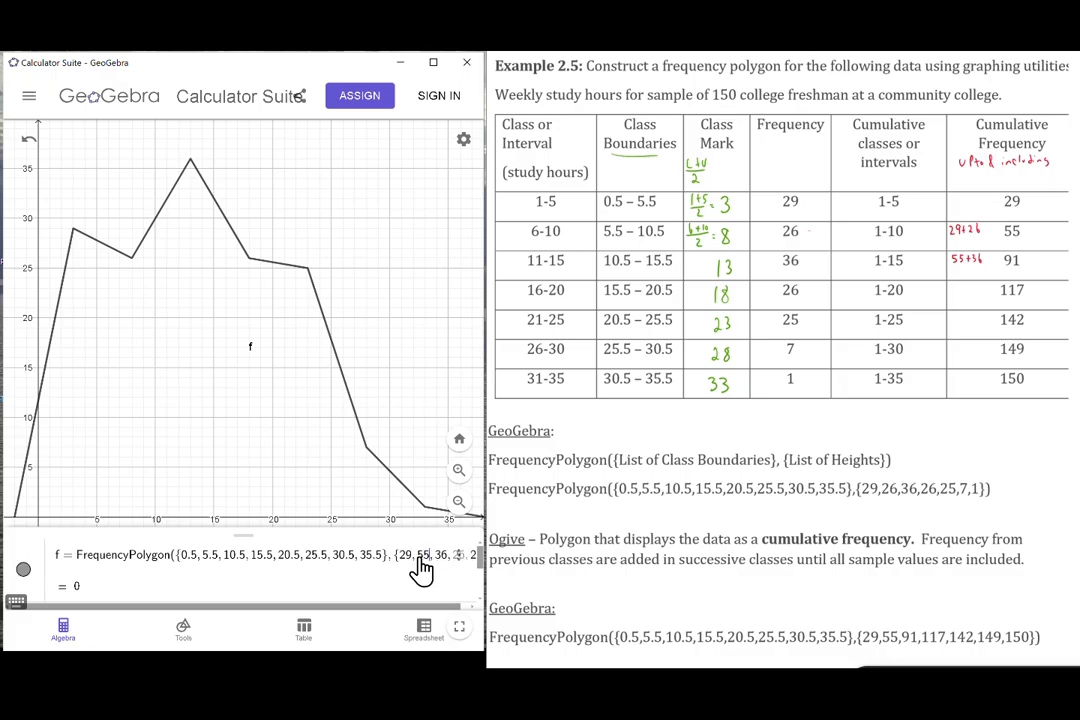
key("Delete")
key("Delete")
type("91")
Replace the fourth and fifth heights in the command with the cumulative frequencies 117 and 142.
key("Right")
key("Right")
key("Delete")
key("Delete")
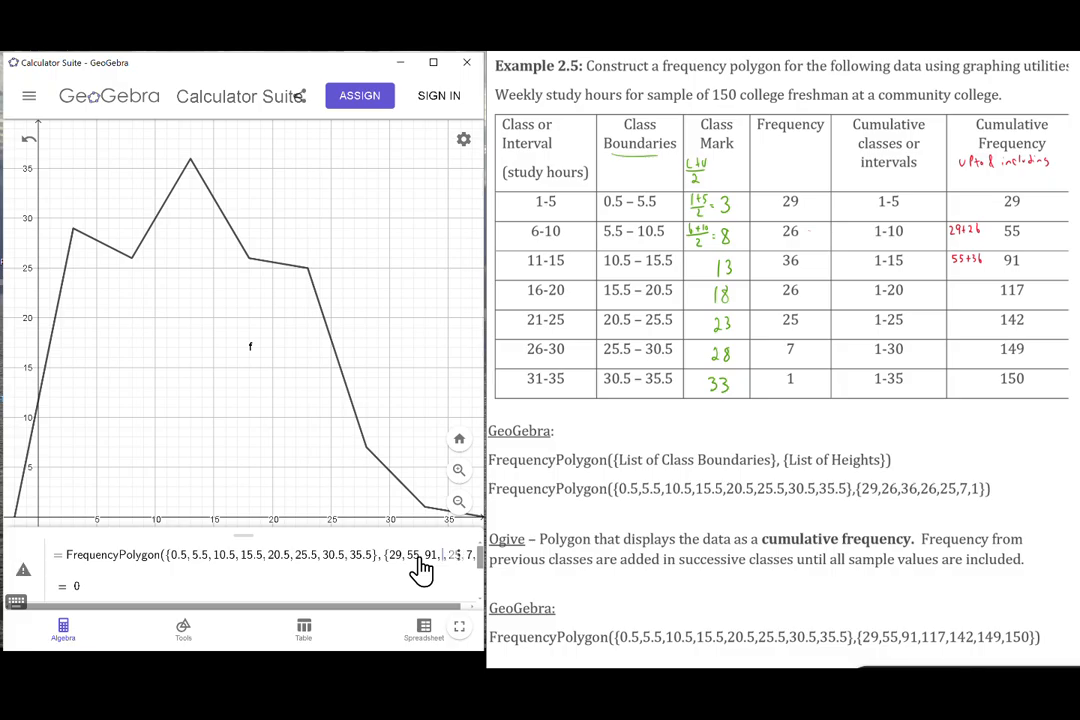
type("117,")
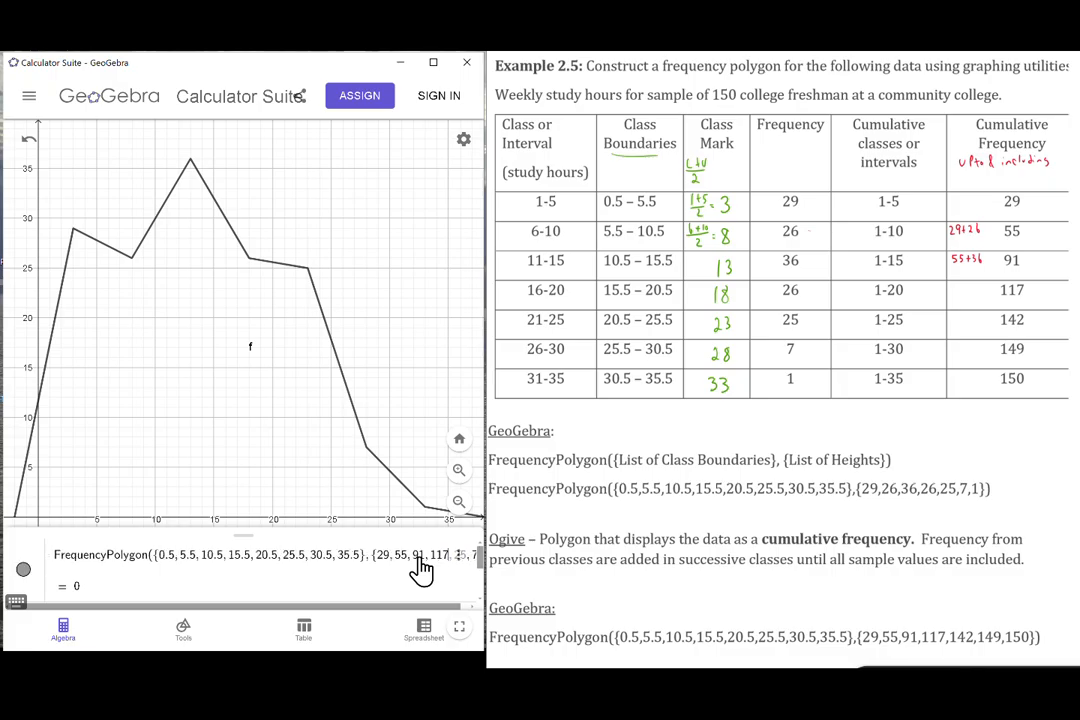
key("Right")
key("Right")
key("Delete")
key("Delete")
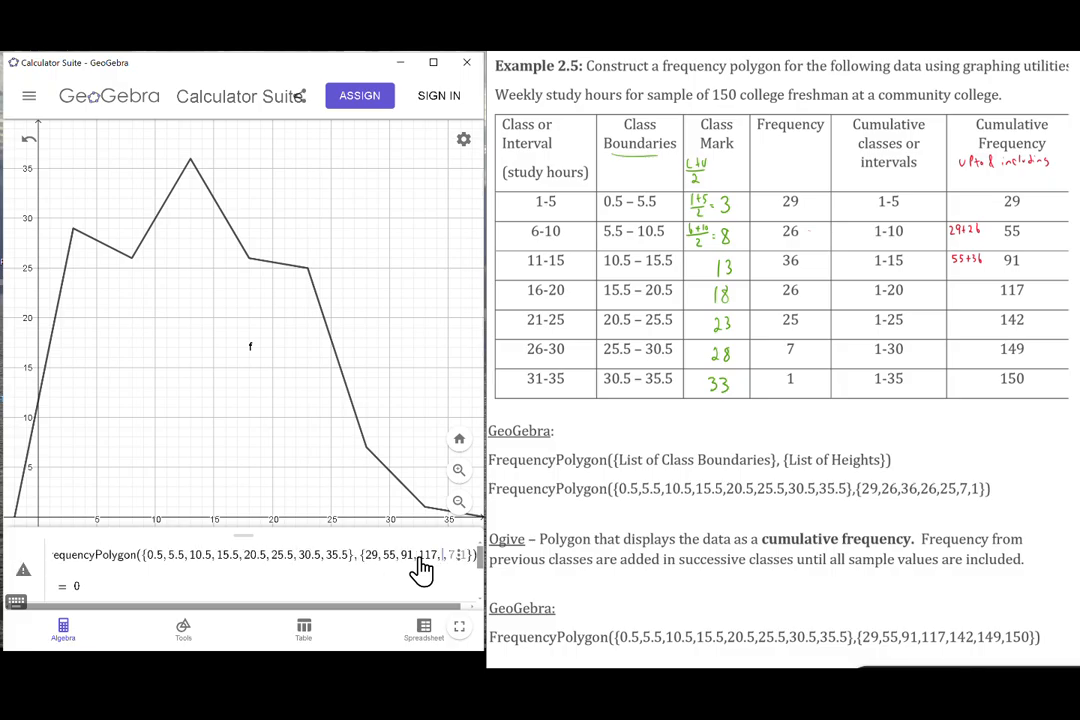
type("142")
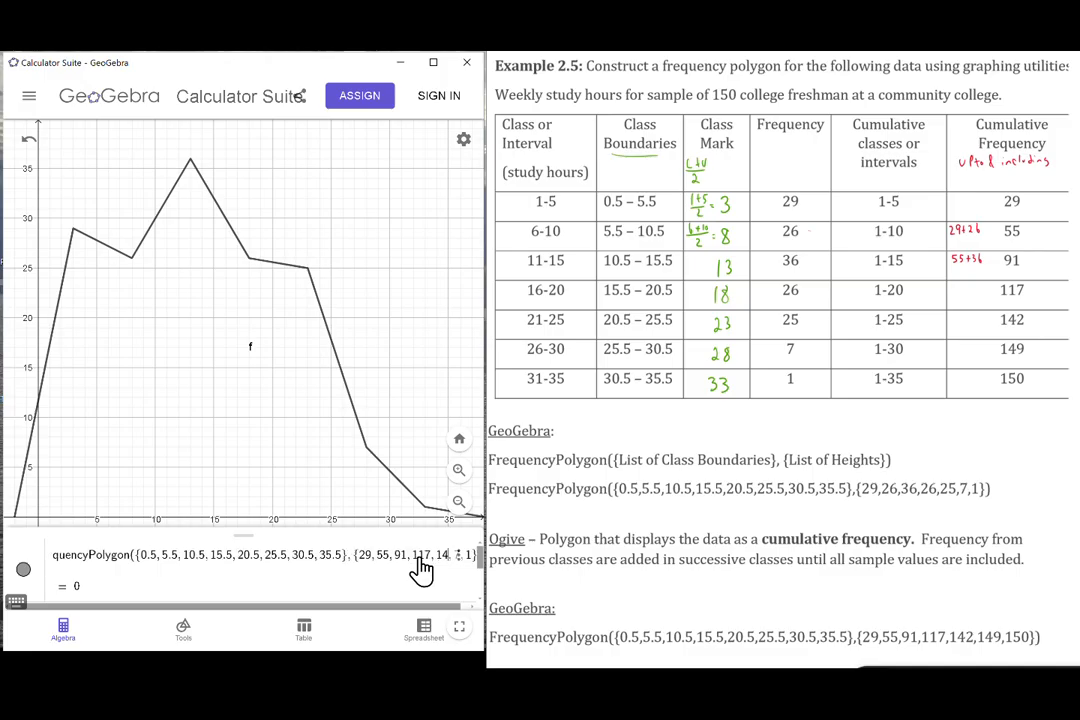
Change the last two heights to 149 and 150 and replot the polygon as an ogive.
key("Right")
key("Right")
key("Delete")
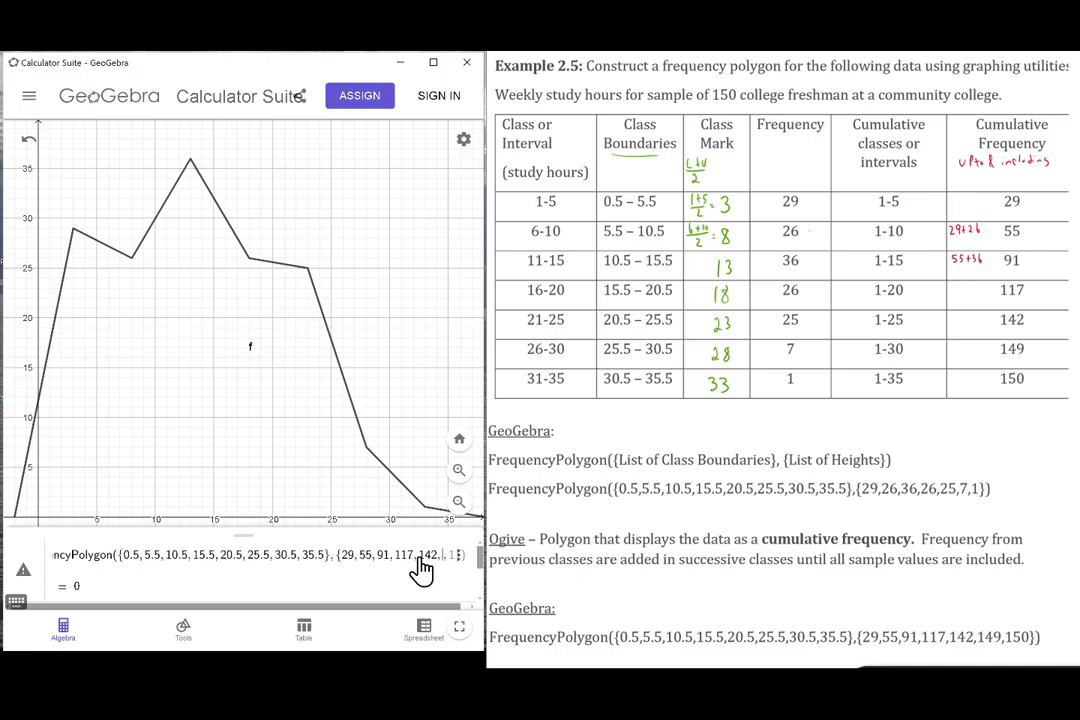
type("149,")
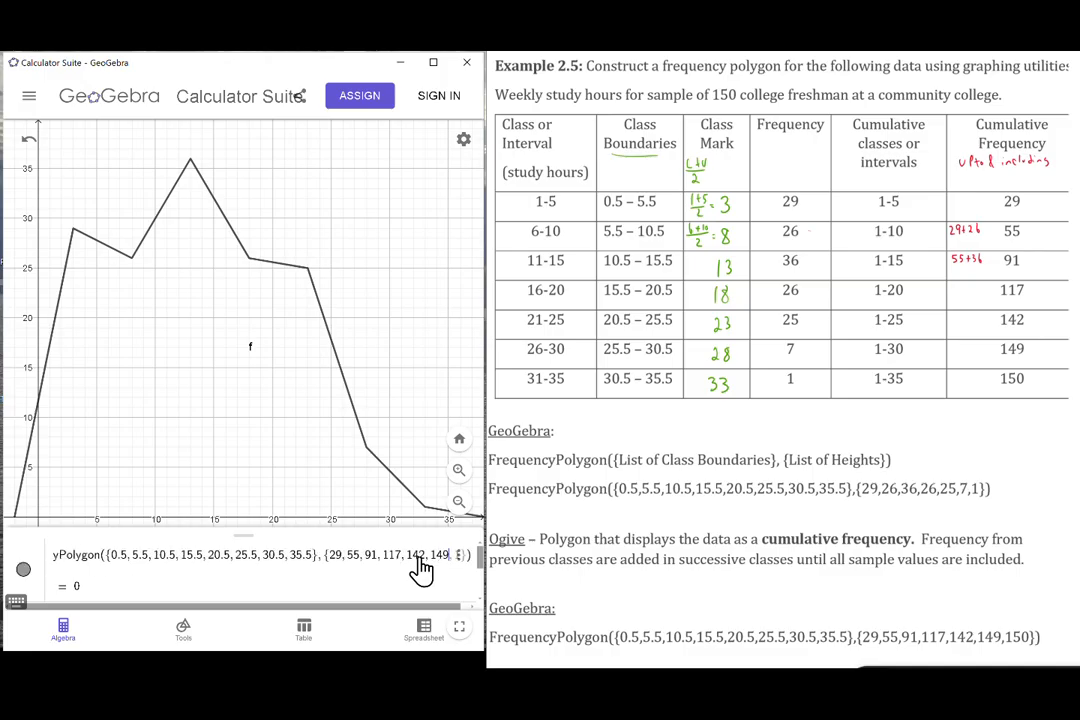
key("Right")
key("Right")
type("50")
key("Return")
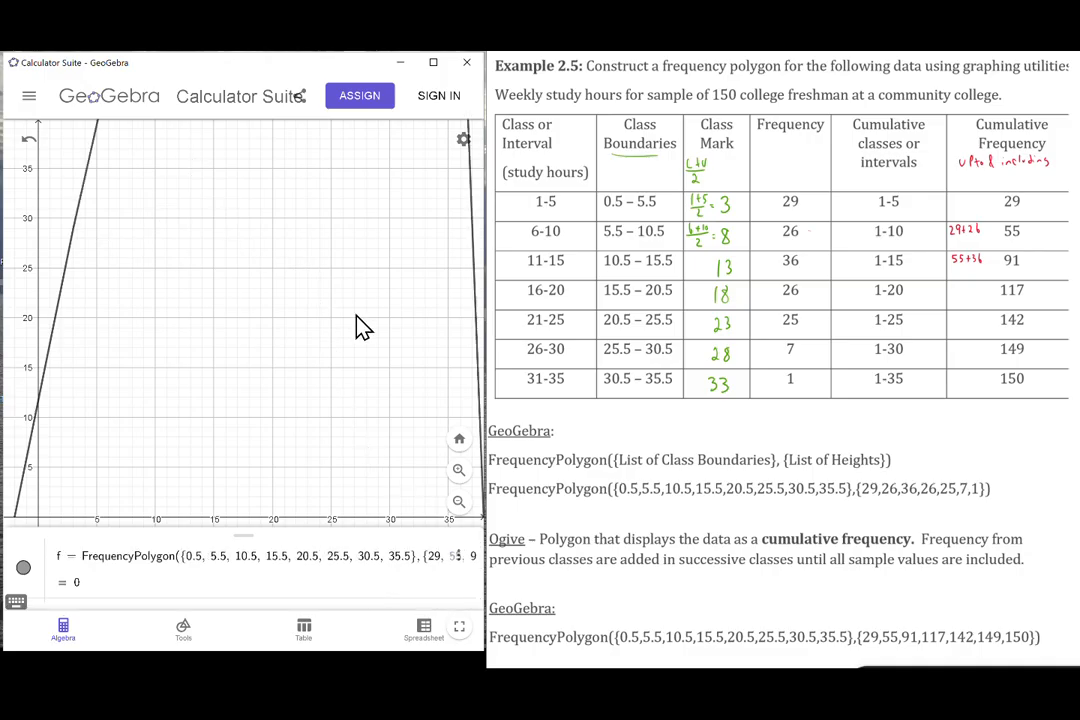
left_click(462, 141)
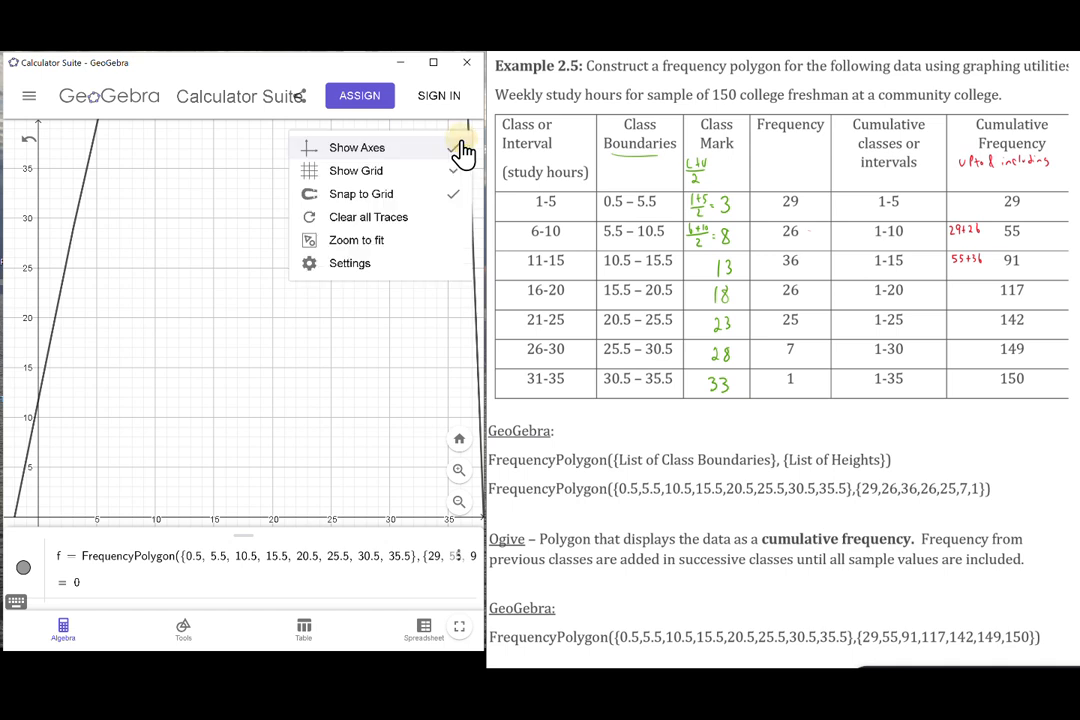
left_click(364, 266)
left_click(313, 229)
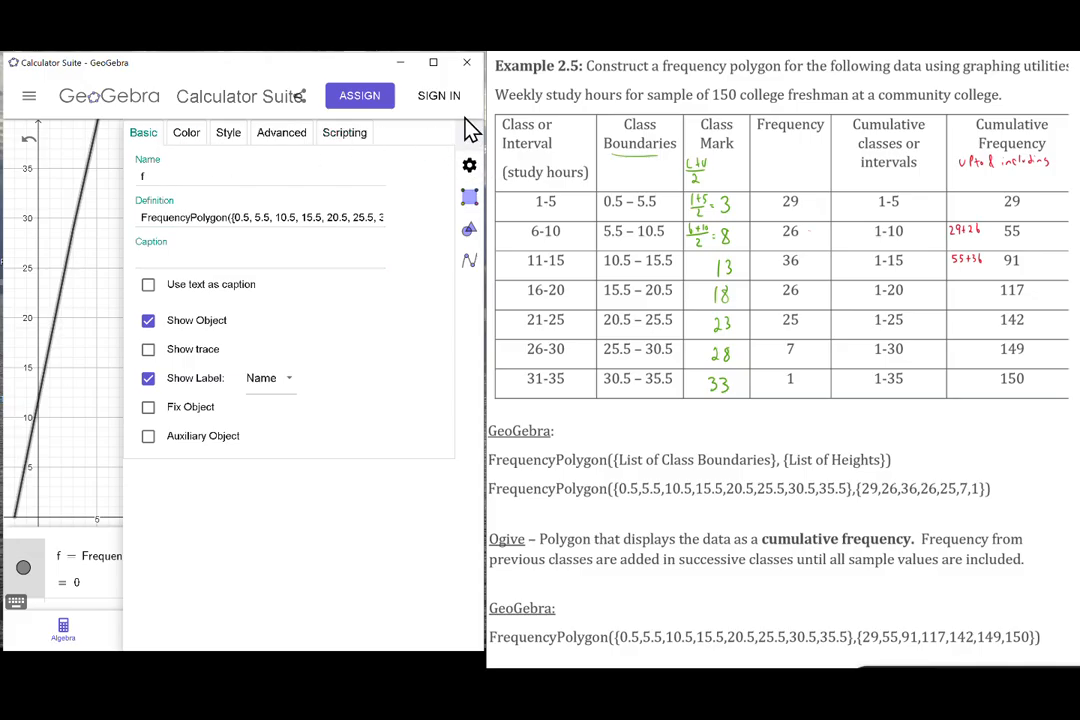
left_click(469, 166)
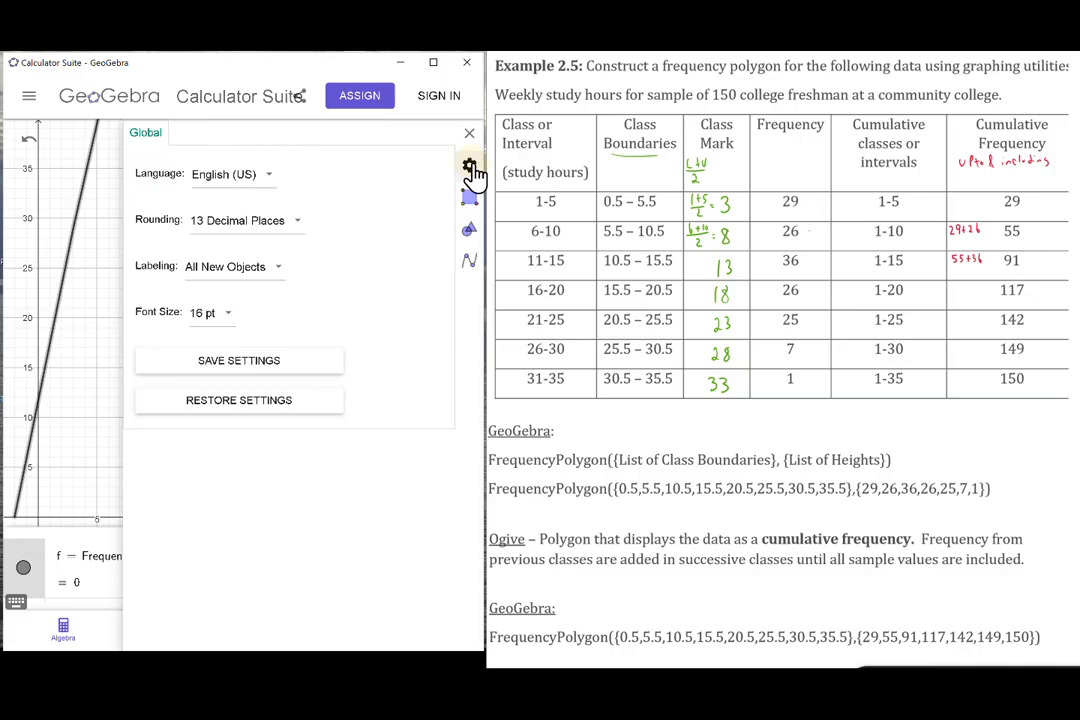
left_click(469, 133)
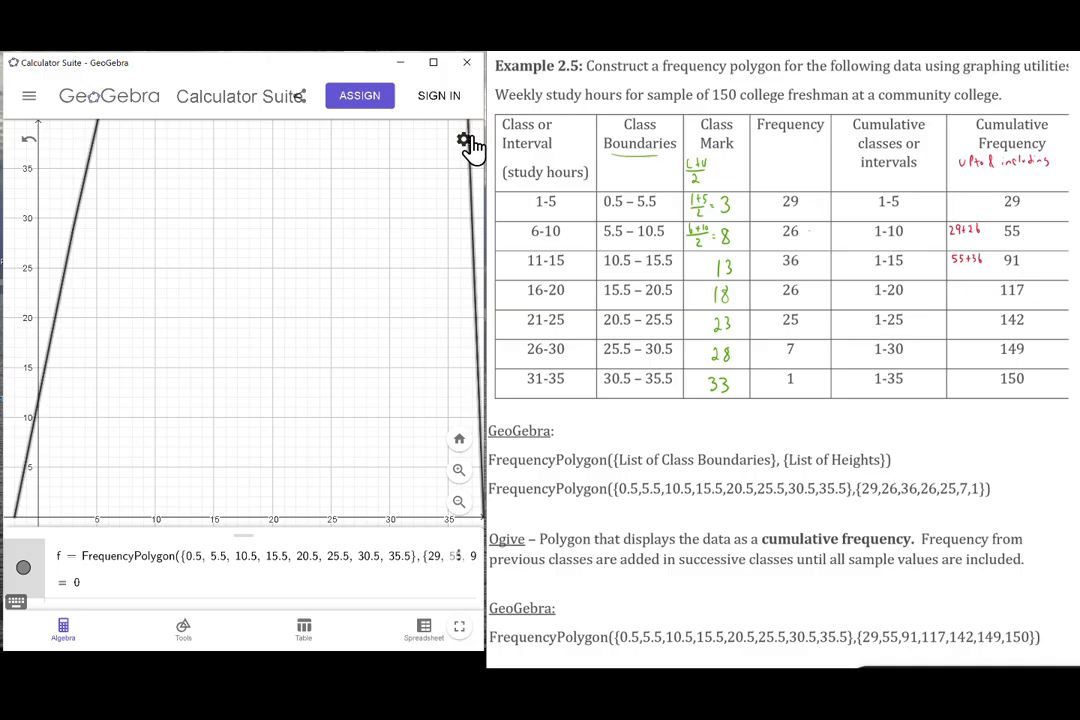
Set the graph view's y Max to 155 in the graphics settings, close them and deselect the ogive.
left_click(463, 145)
left_click(337, 270)
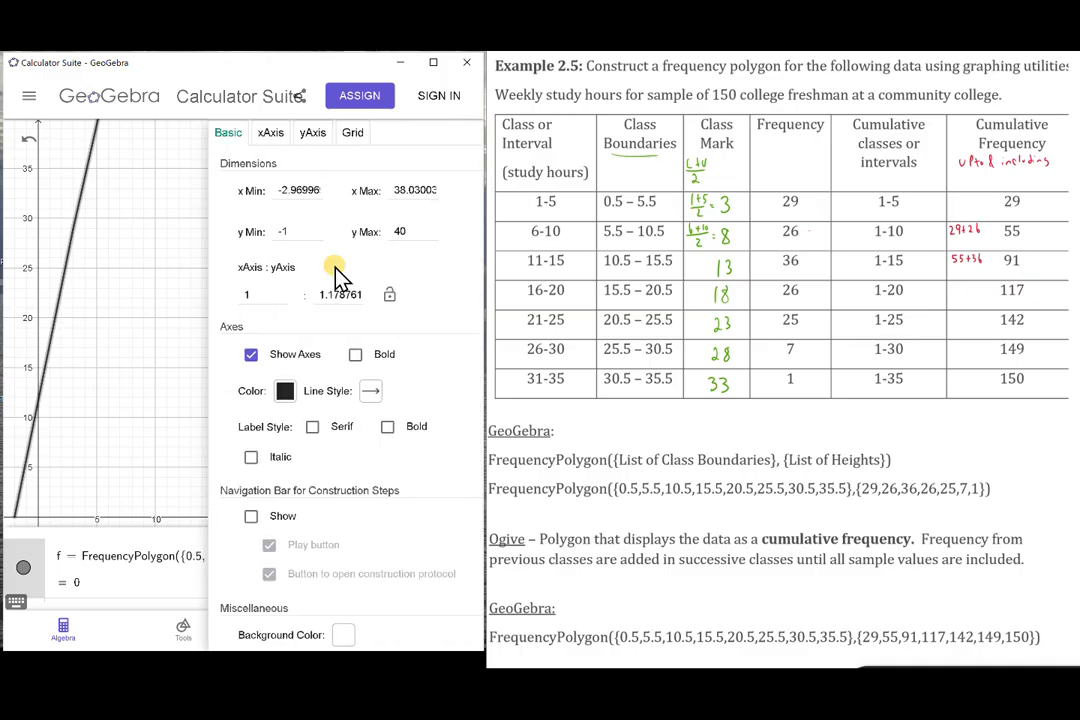
left_click(312, 231)
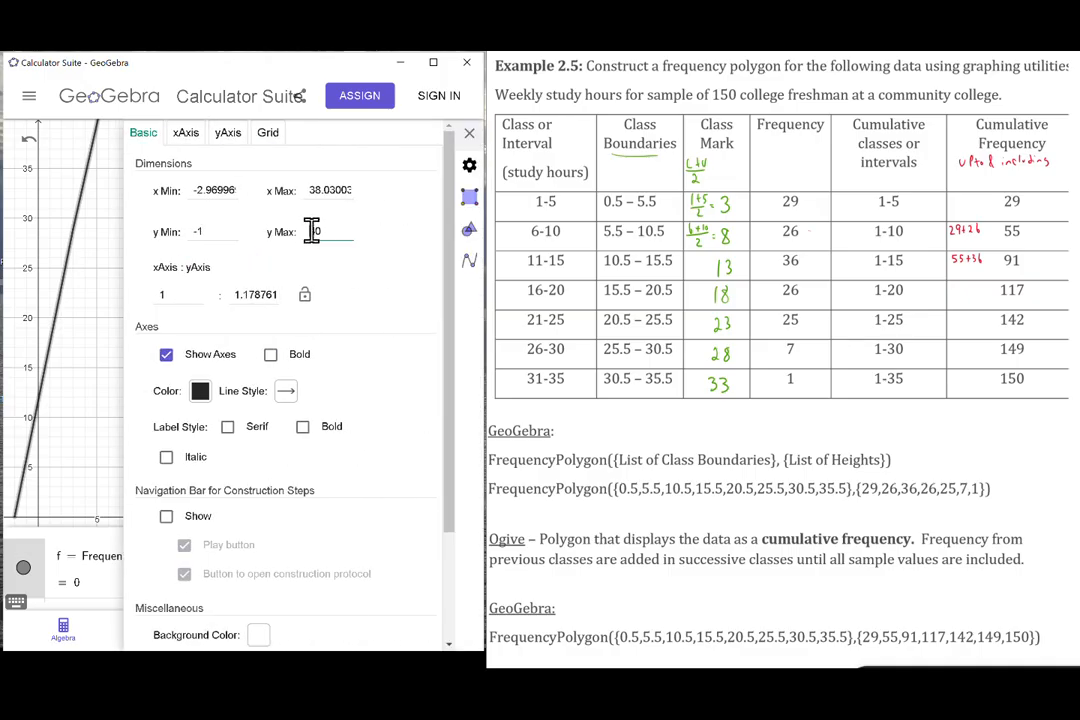
type("15")
key("Delete")
key("Delete")
type("5")
key("Return")
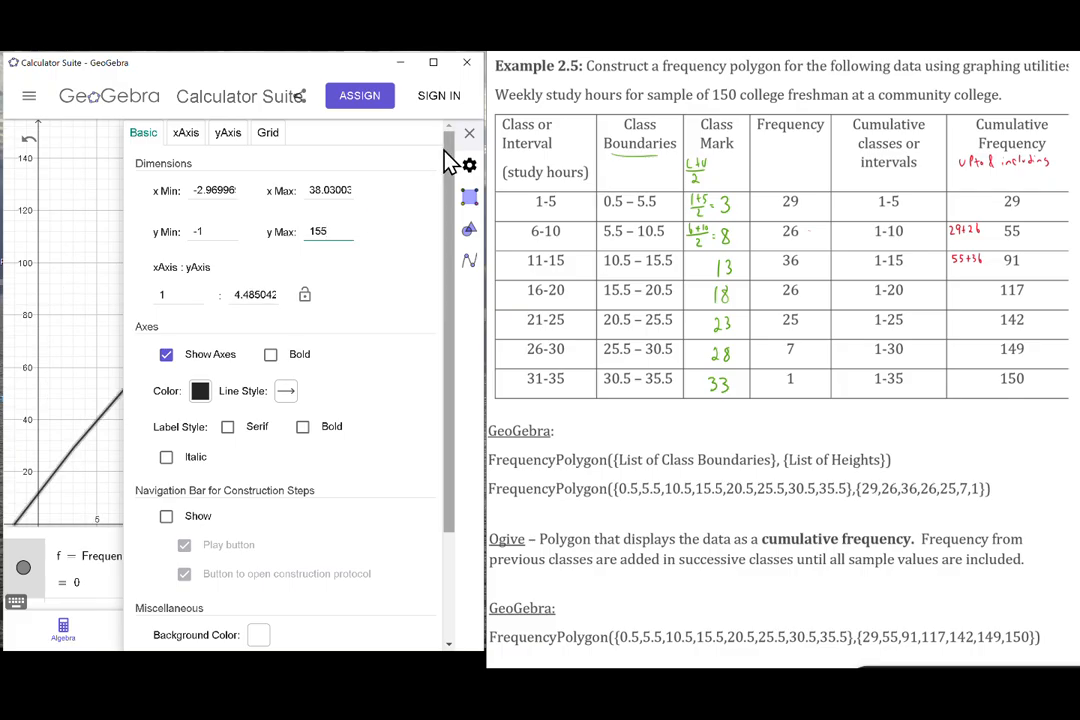
left_click(469, 133)
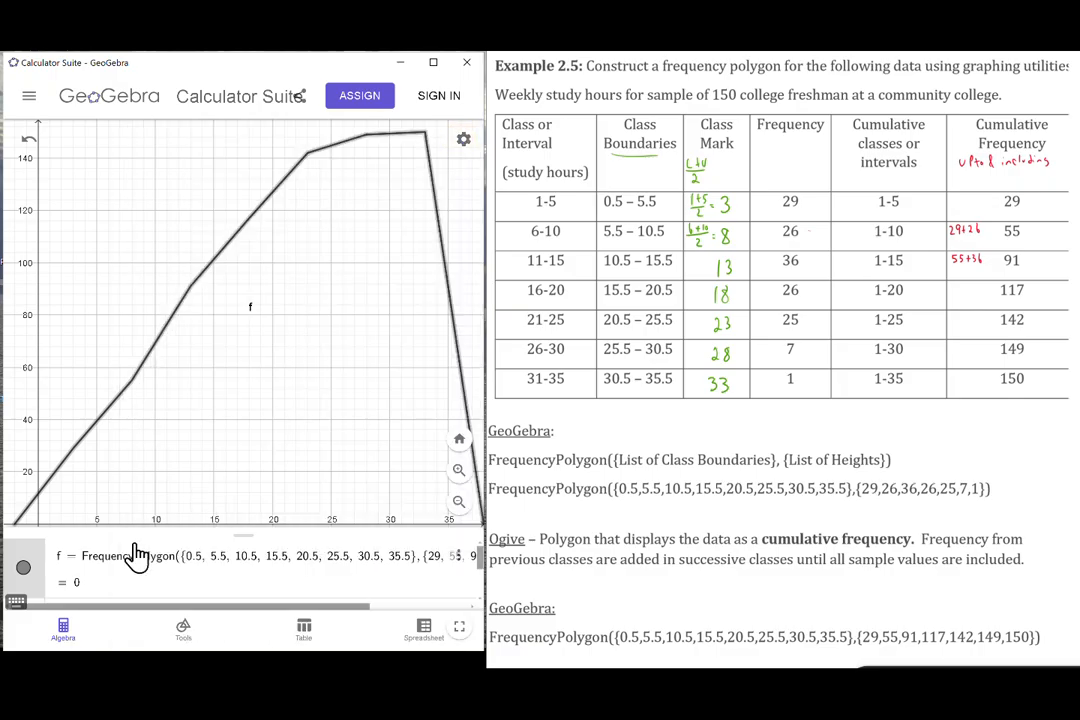
left_click(198, 448)
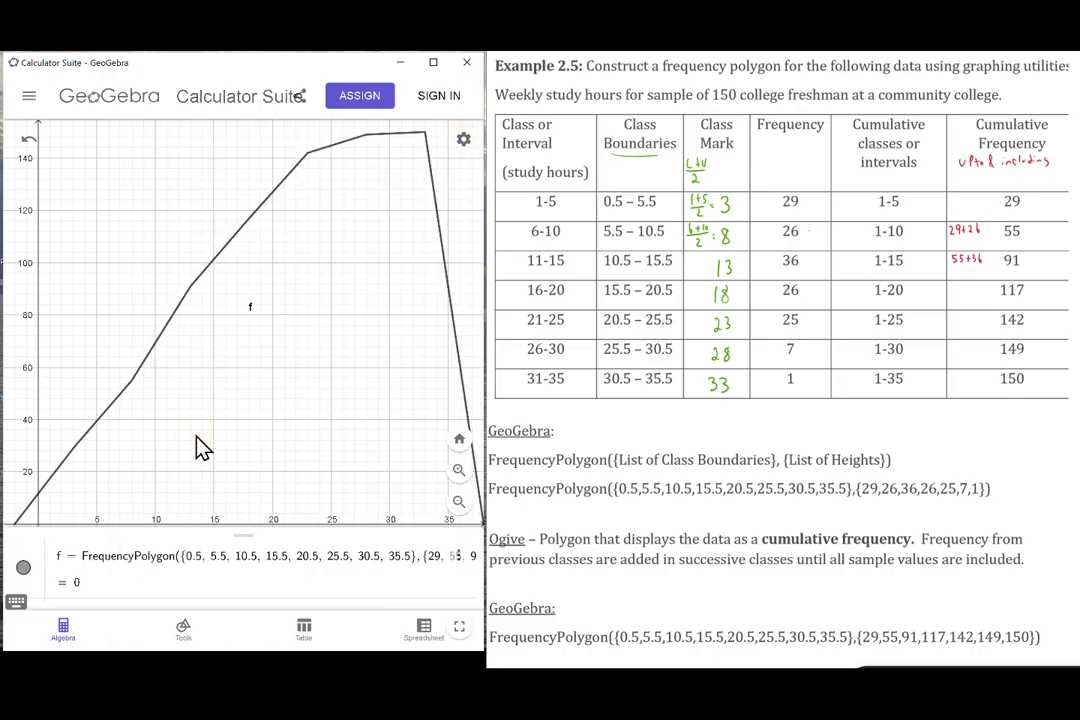